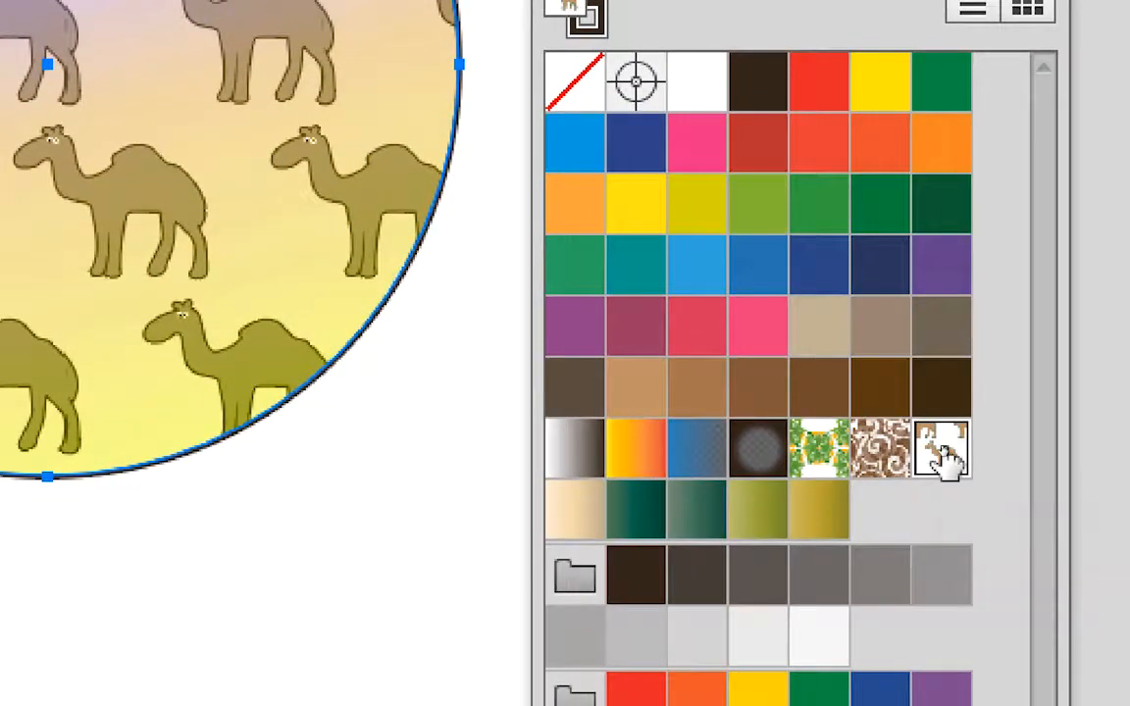
- Open the camel pattern swatch for editing and move the pattern options clear of the drawing tools
left_click(943, 457)
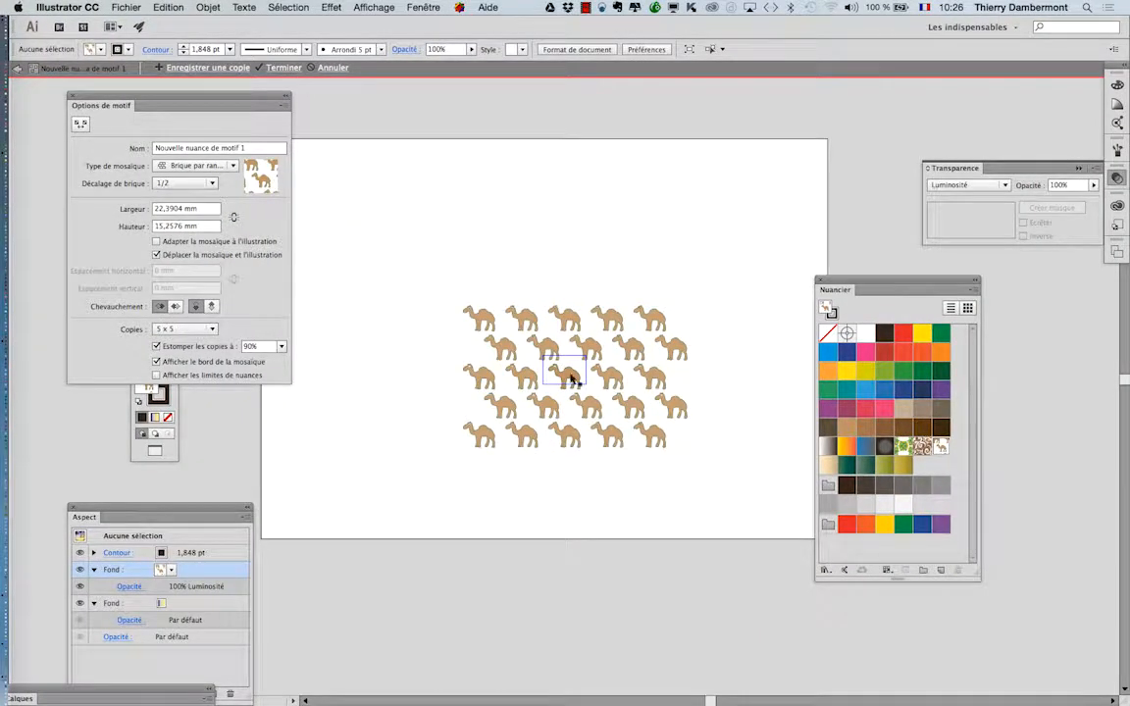
scroll(569, 377, "up", 2)
scroll(574, 379, "up", 1)
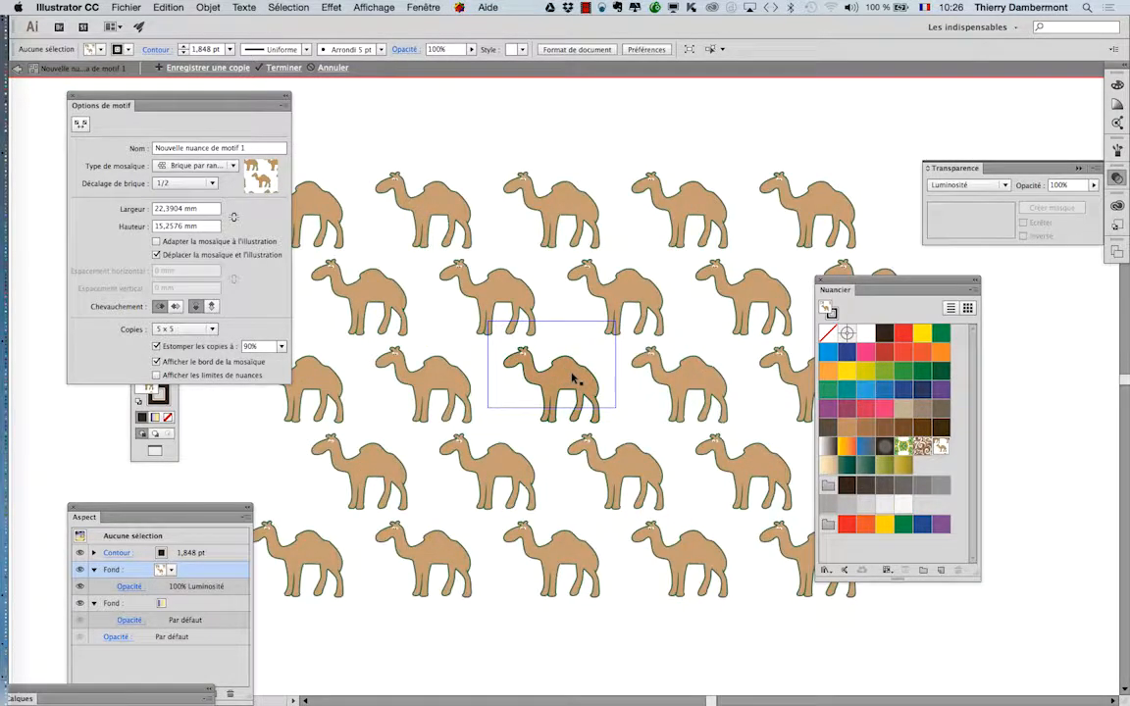
scroll(574, 378, "up", 1)
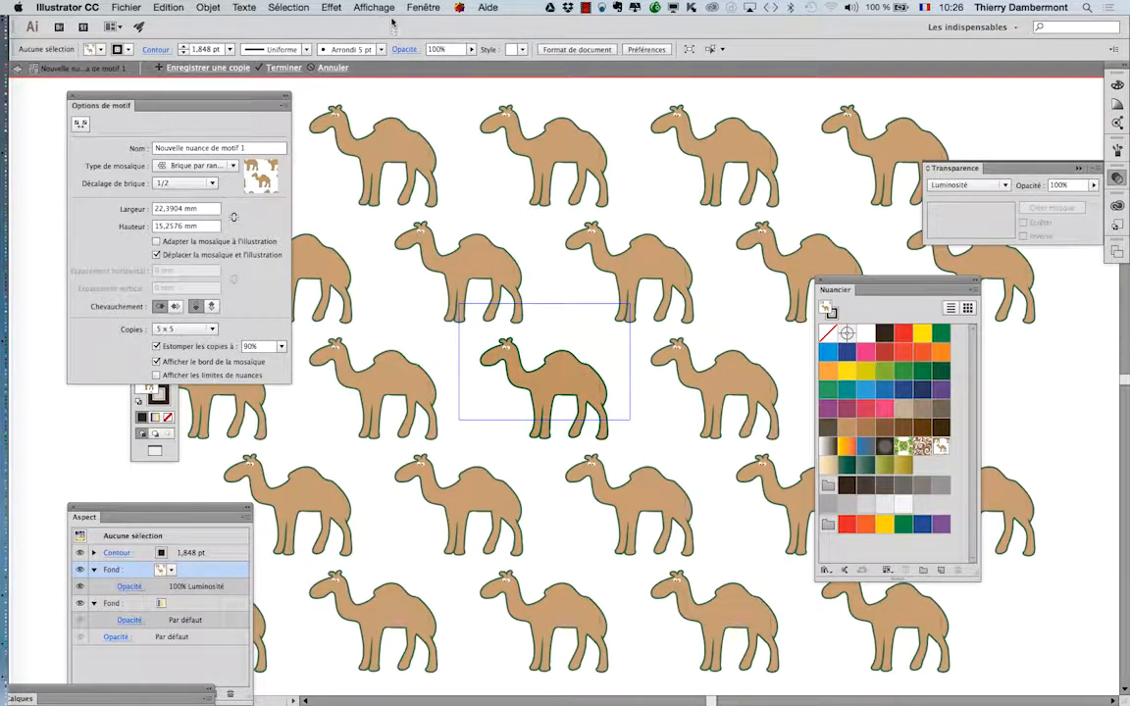
left_click_drag(258, 99, 242, 318)
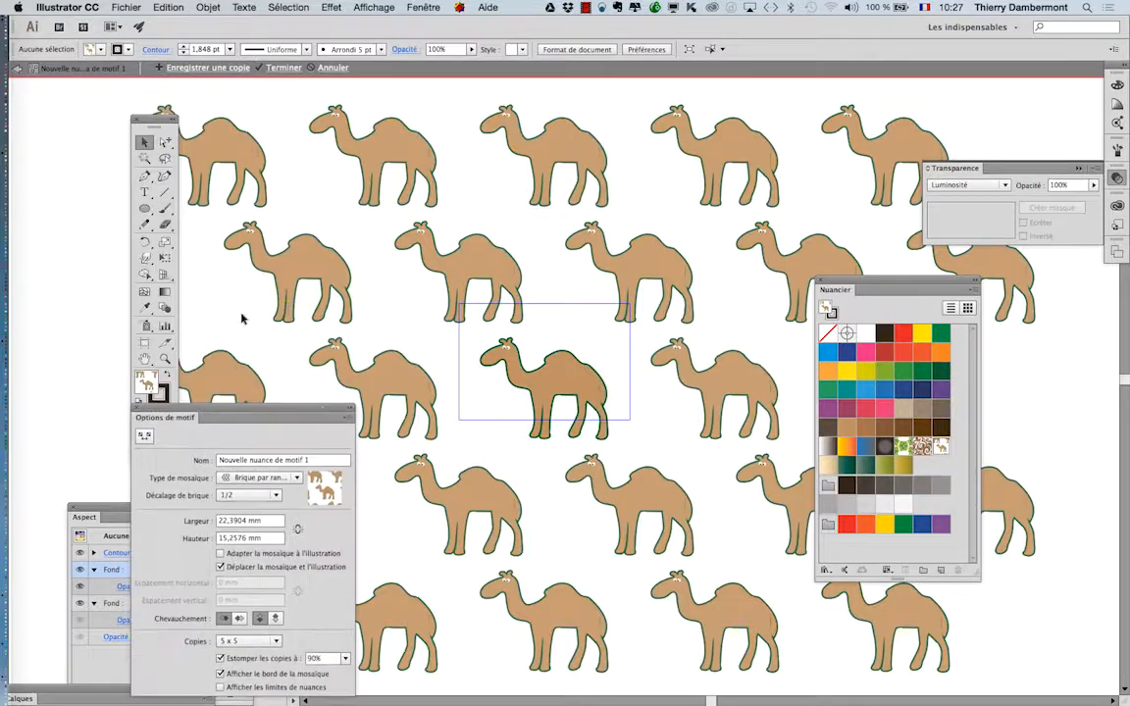
- Draw a five-pointed star about 3.8 mm wide with the Star tool above the camel's back in the pattern tile
left_click(145, 210)
left_click(209, 242)
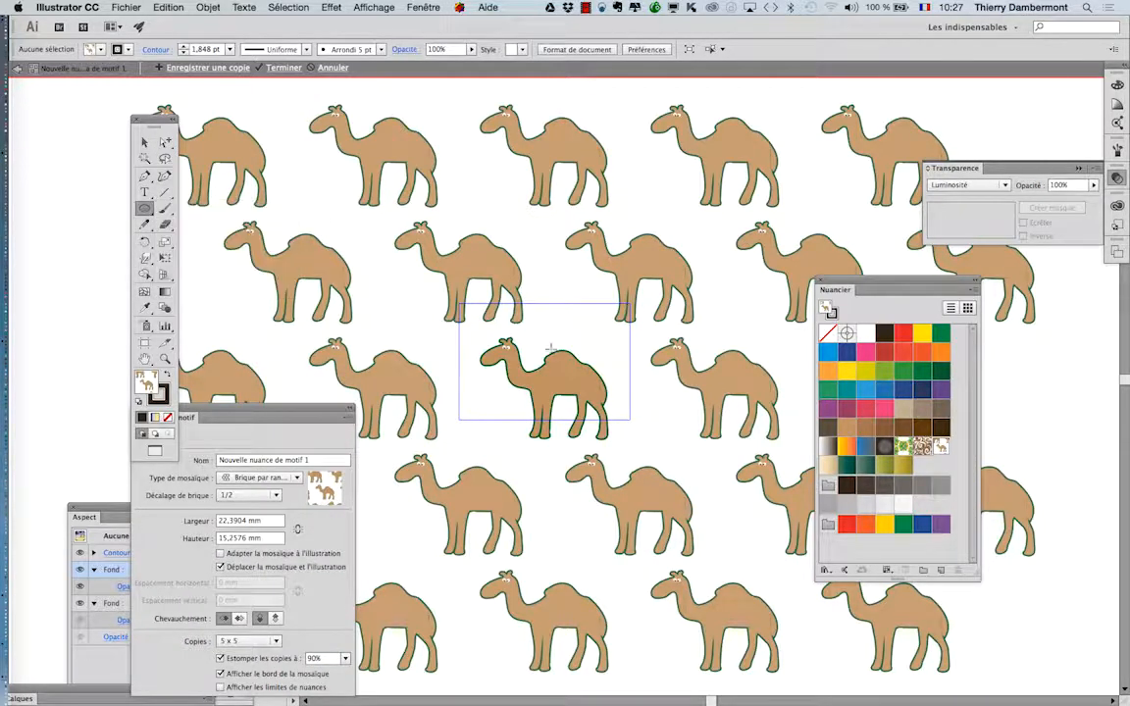
scroll(567, 335, "up", 2)
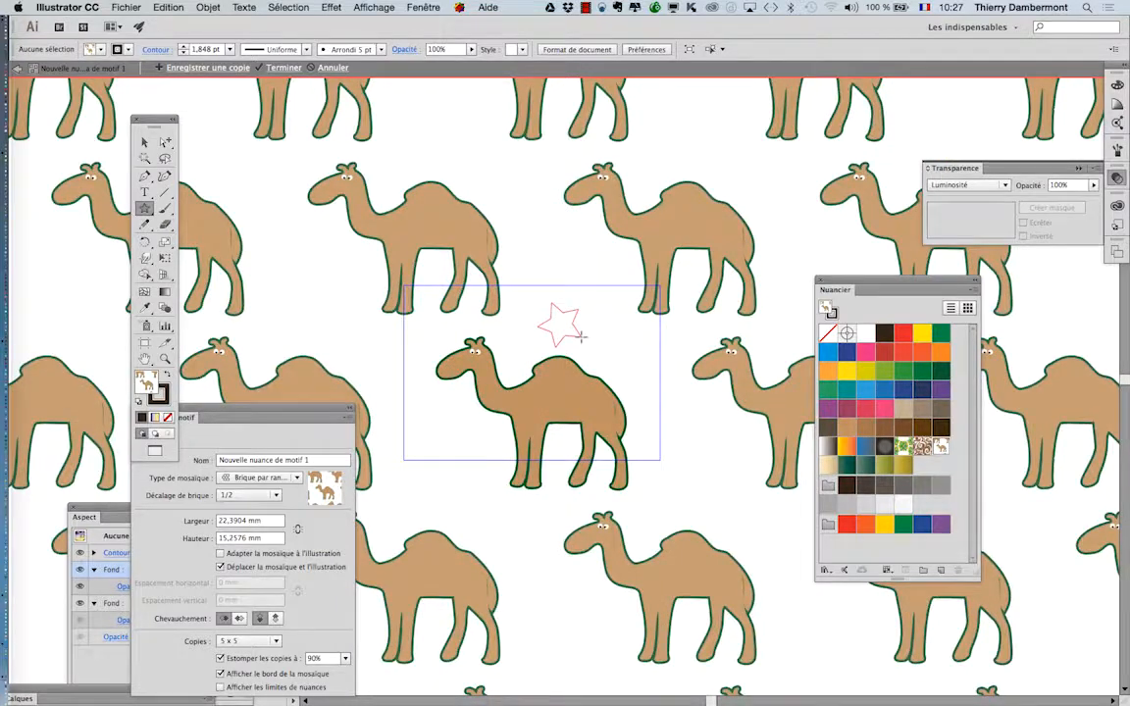
left_click_drag(581, 337, 565, 342)
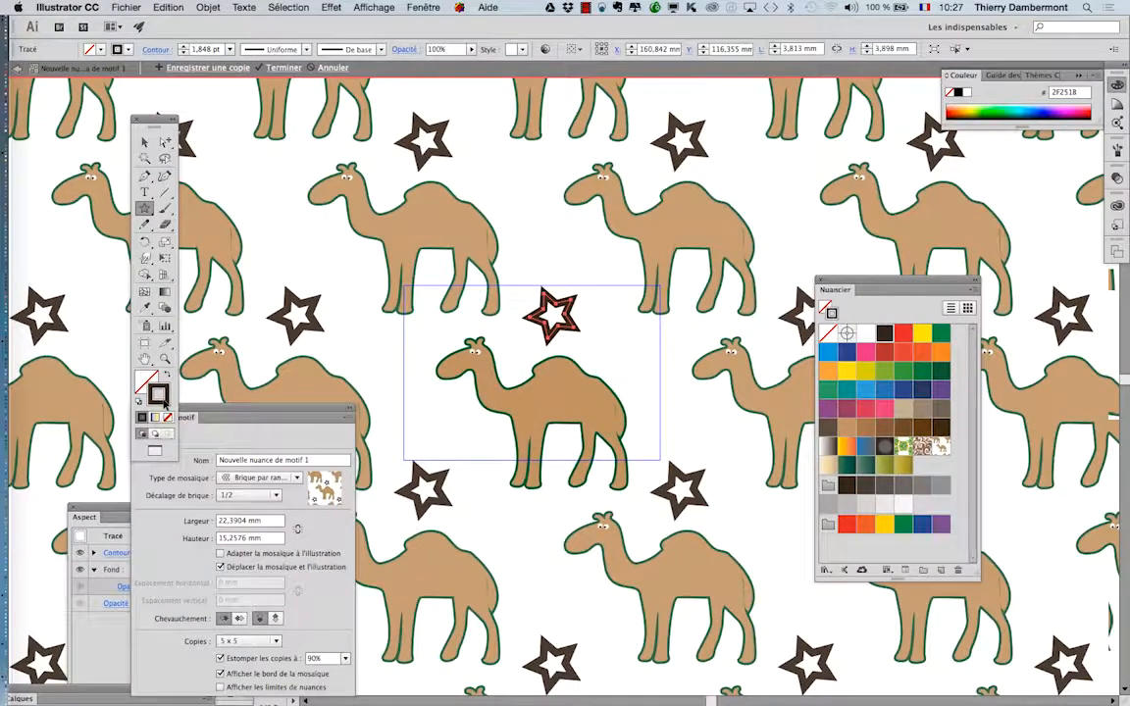
- Exit pattern editing and examine the updated camel-and-star pattern in the gradient-filled circle
left_click(18, 69)
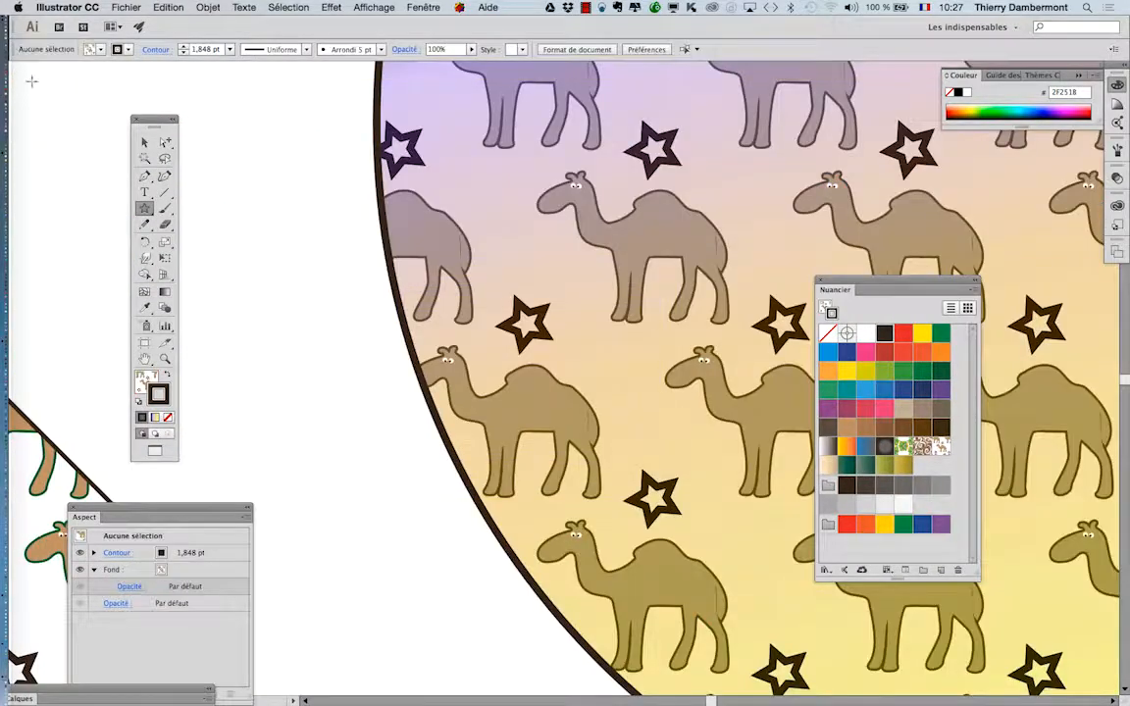
scroll(525, 318, "down", 3)
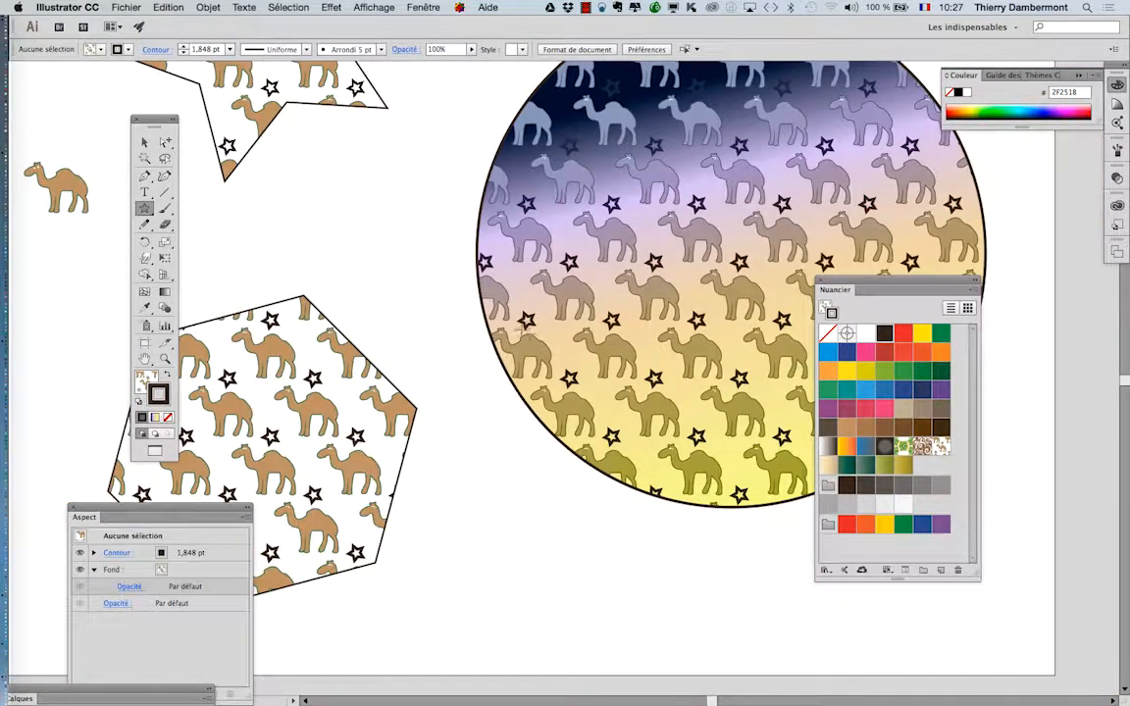
left_click_drag(559, 341, 649, 281)
left_click_drag(622, 377, 438, 487)
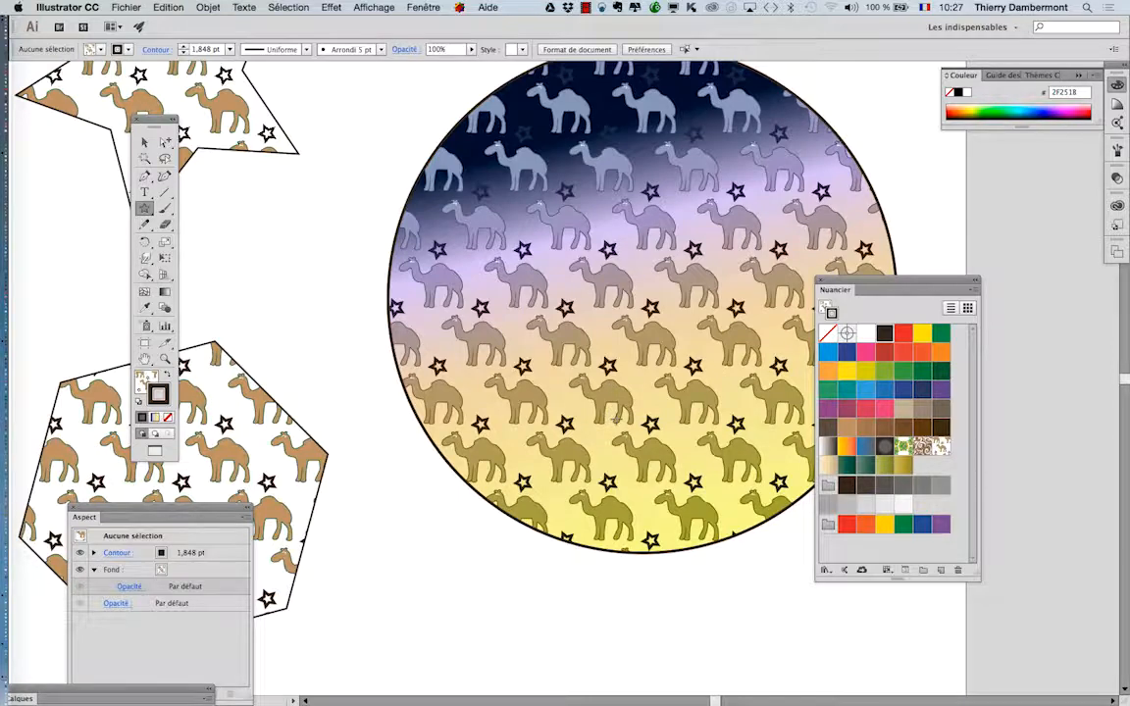
scroll(616, 416, "up", 1)
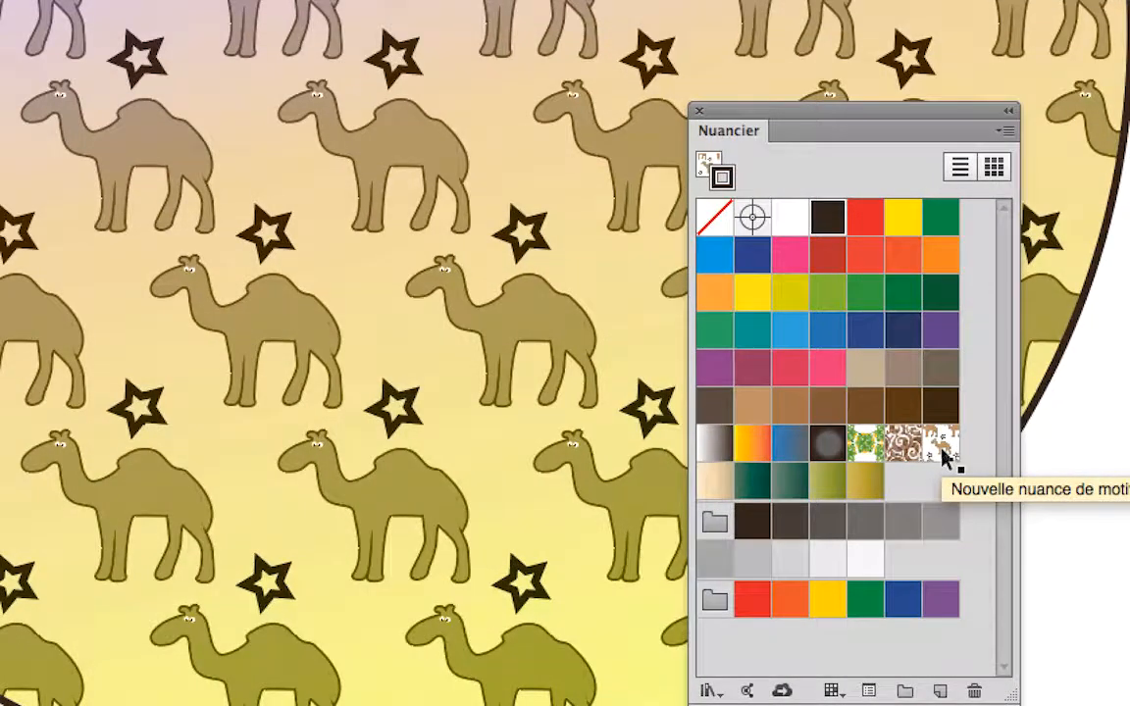
- Reopen the camel-and-star pattern swatch for editing and copy the star to above the camel's rump
double_click(941, 451)
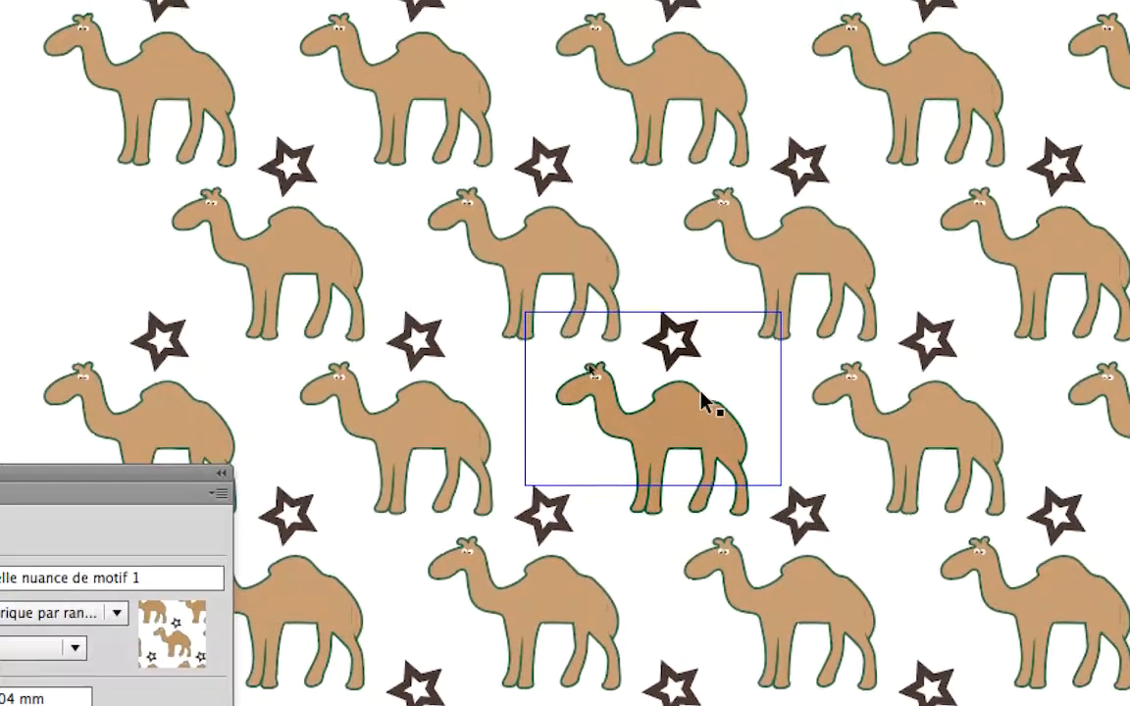
key("super+plus")
key("super+plus")
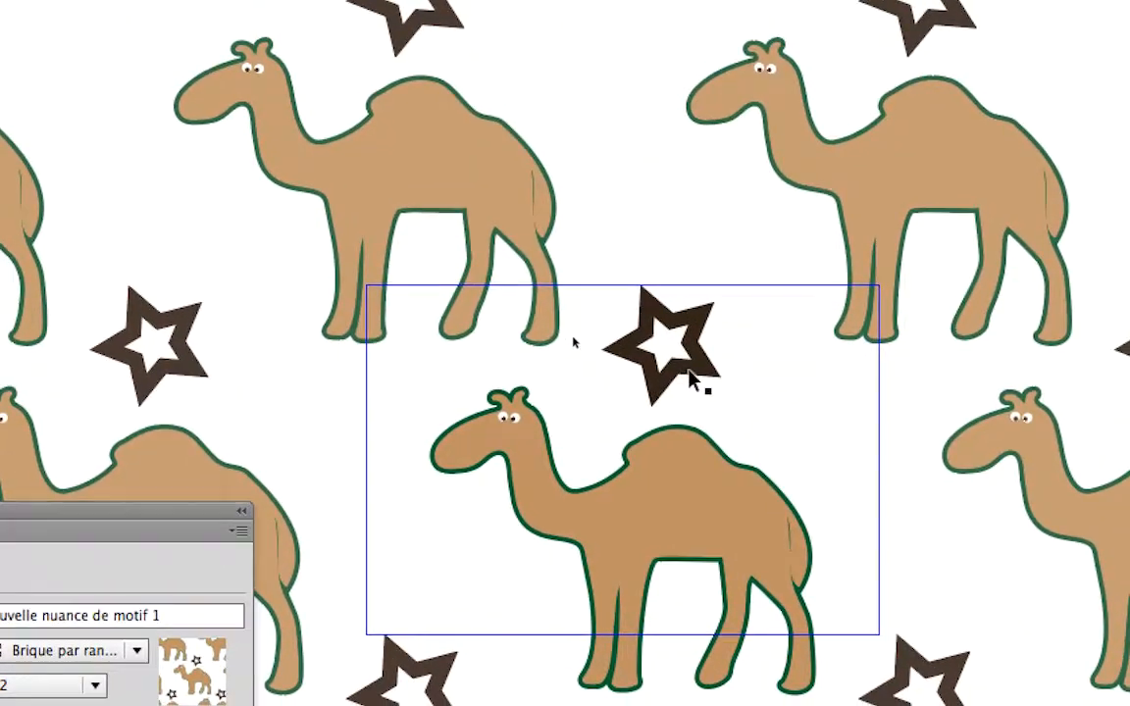
left_click(691, 377)
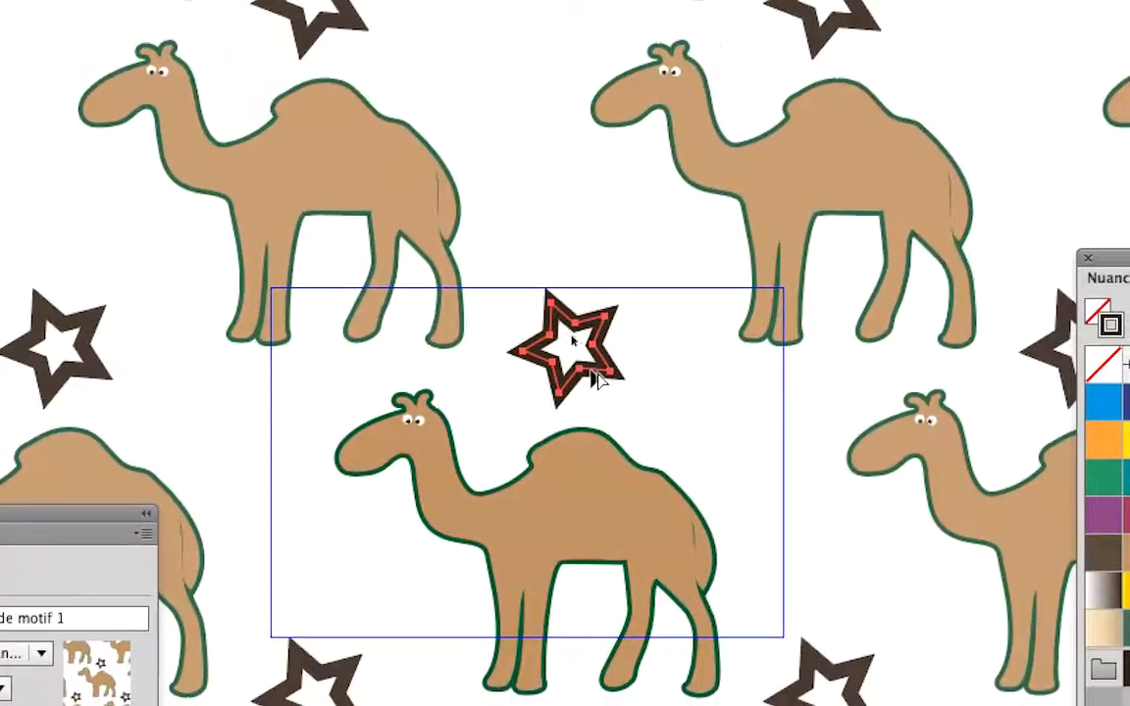
left_click_drag(598, 380, 733, 474)
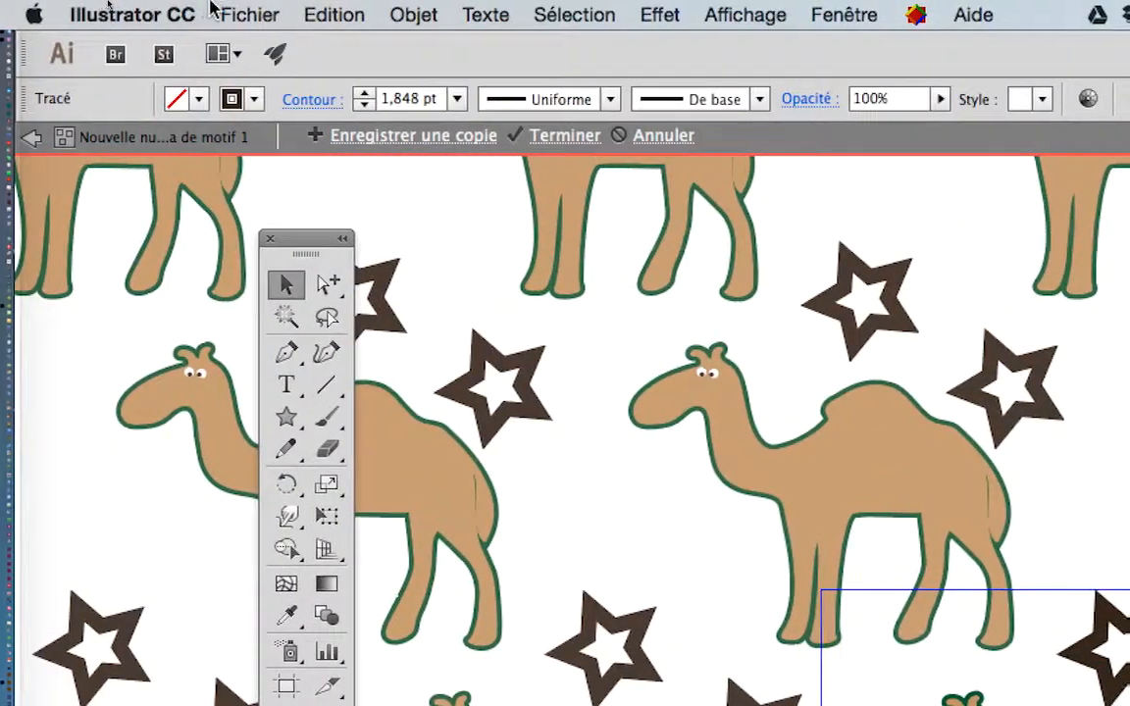
- Open the general preferences, review them and accept the dialog
left_click(216, 8)
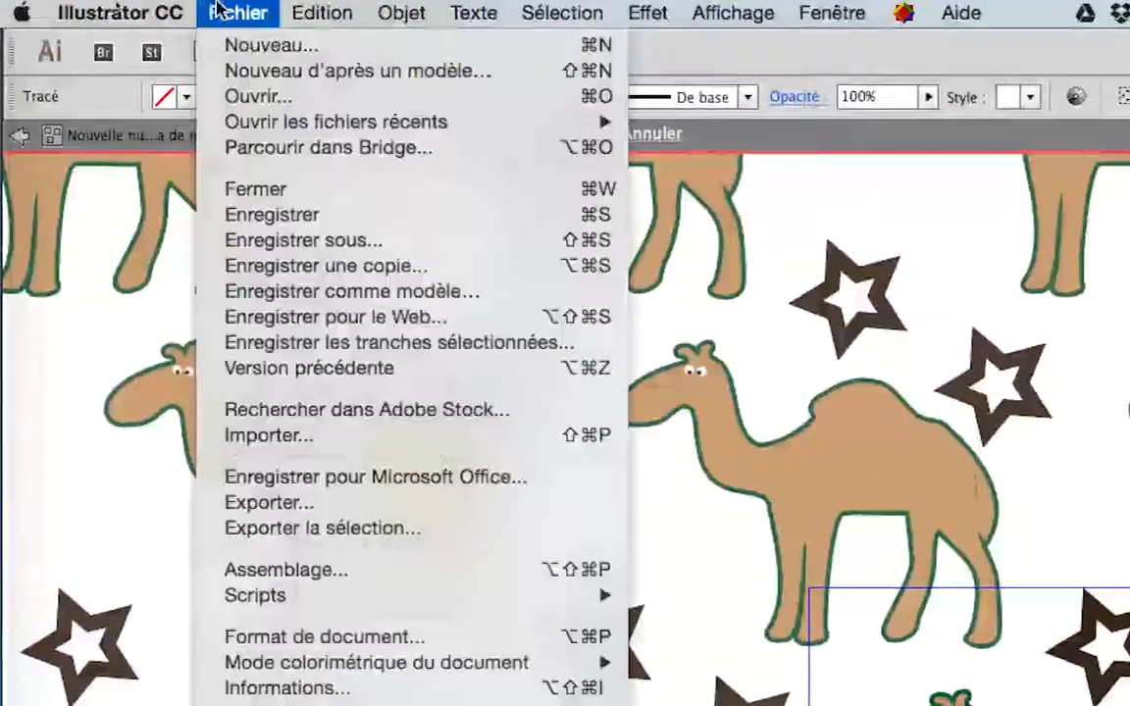
mouse_move(200, 14)
mouse_move(196, 67)
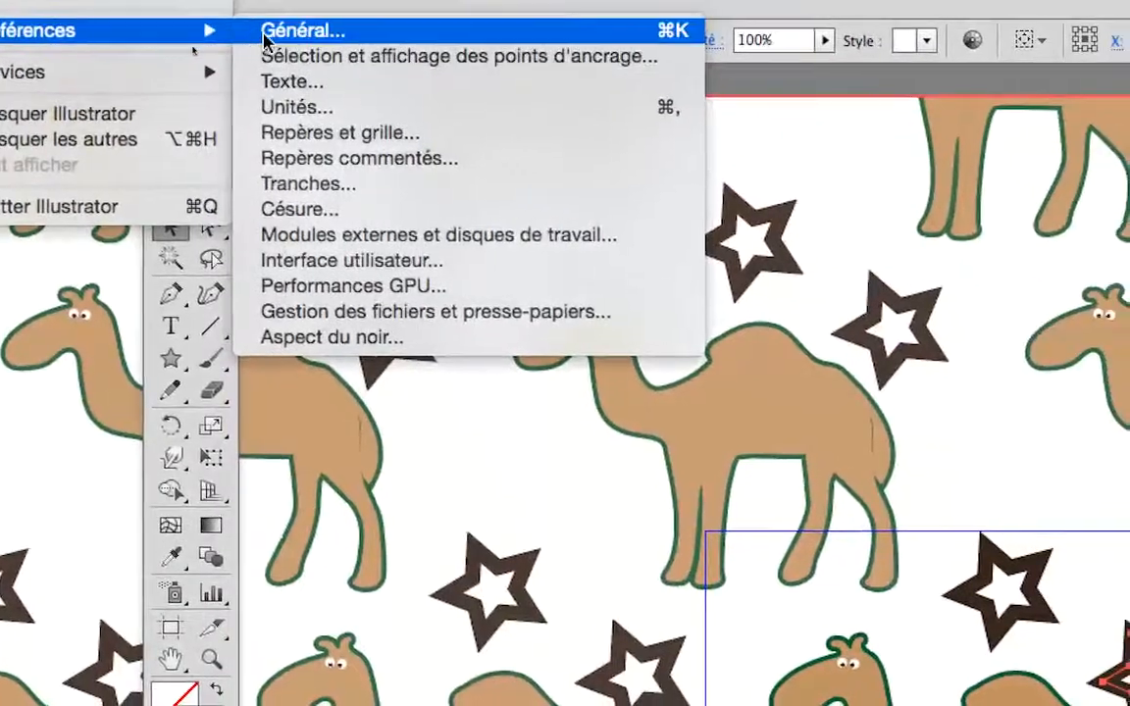
left_click(267, 37)
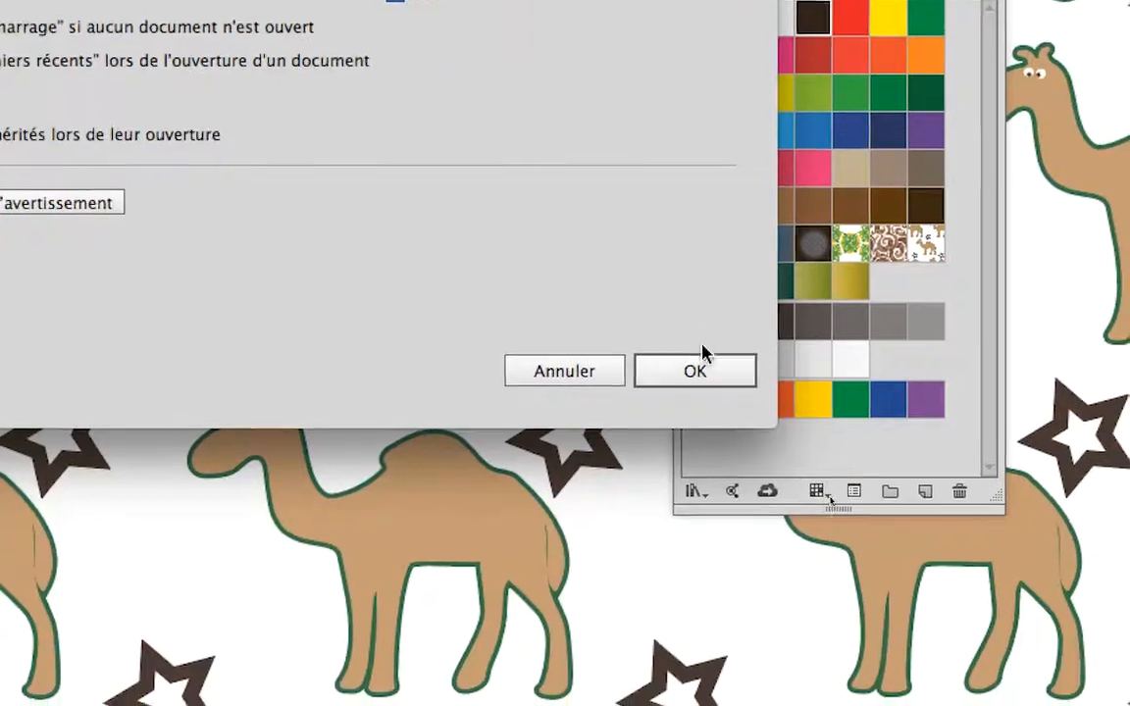
left_click(790, 596)
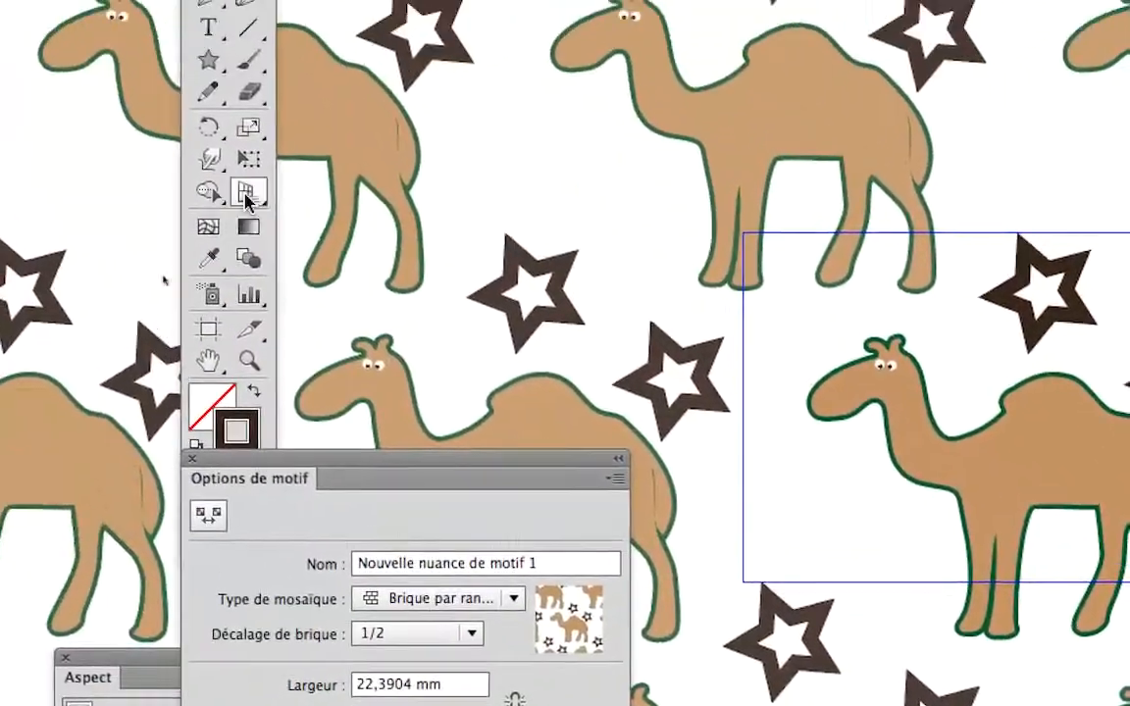
- Scale the copied star above the camel's rump down with Free Transform, so it is smaller than the original
left_click(246, 164)
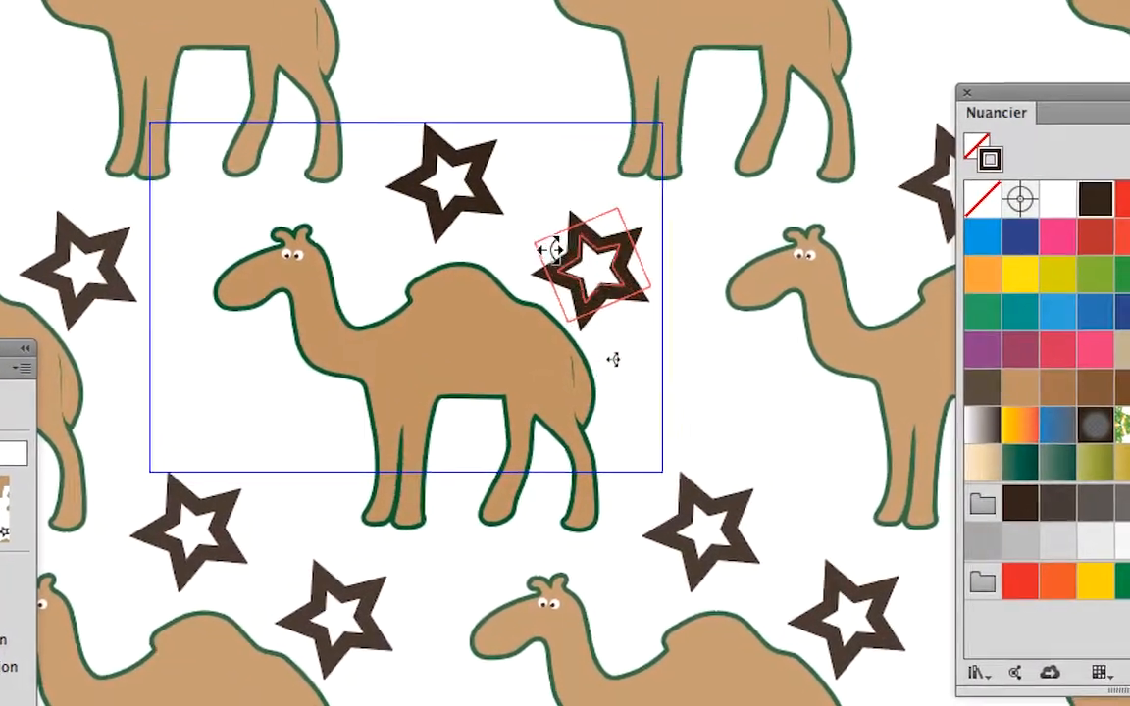
left_click_drag(551, 249, 567, 255)
left_click(531, 249, "super")
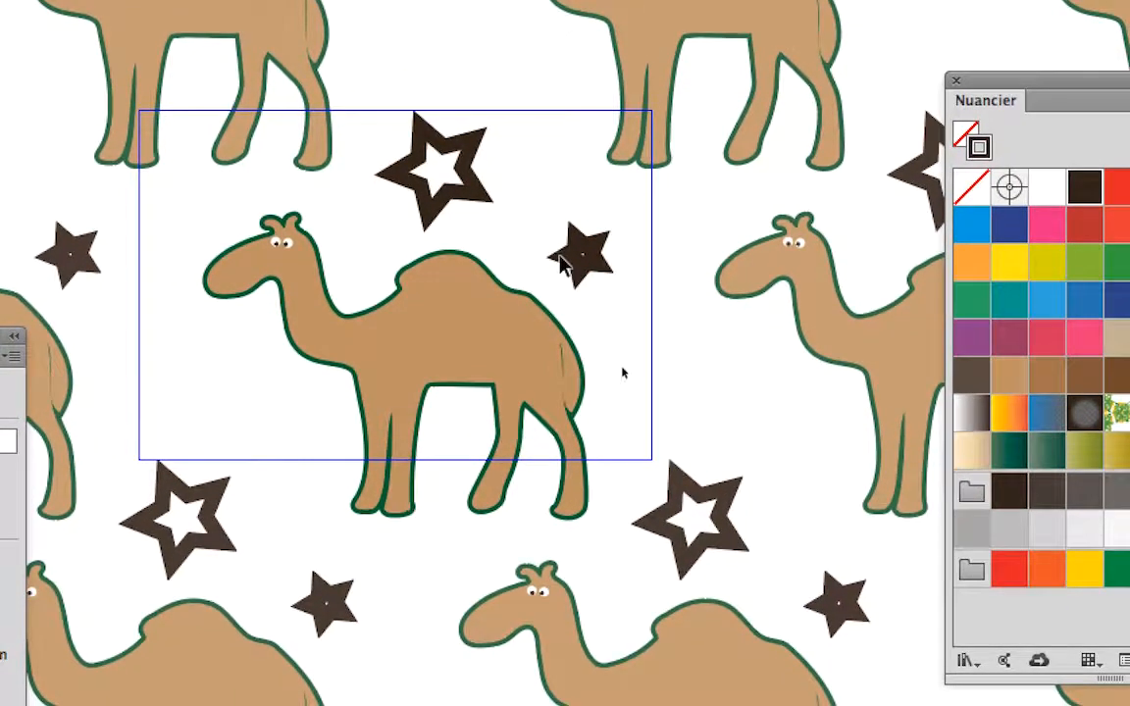
left_click(563, 258)
left_click_drag(549, 249, 542, 252)
left_click(542, 252)
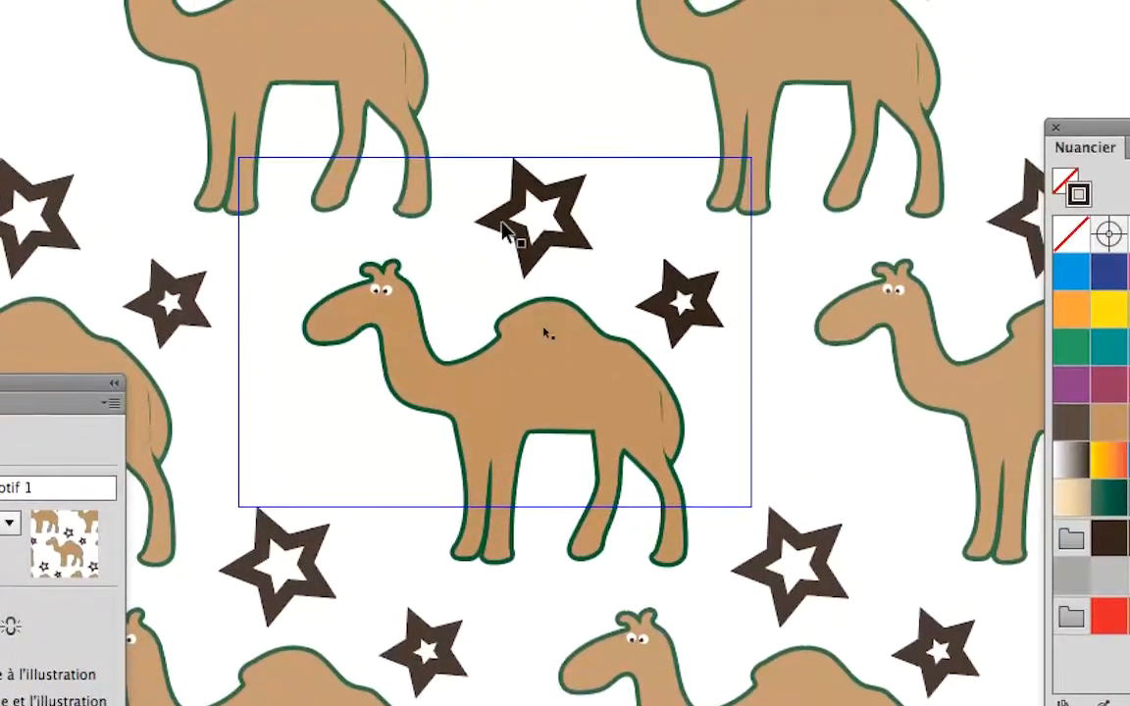
left_click(913, 380)
- Copy the larger star from above the camel's back to below its head
left_click_drag(499, 219, 303, 438)
left_click(491, 244)
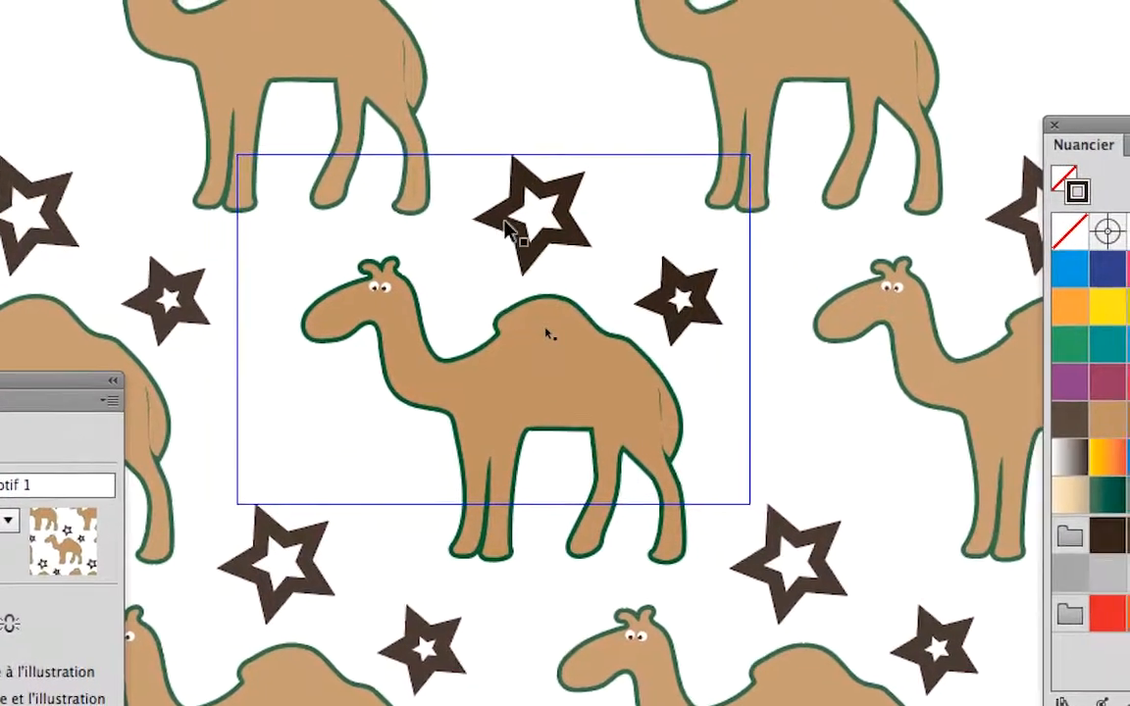
left_click(540, 188)
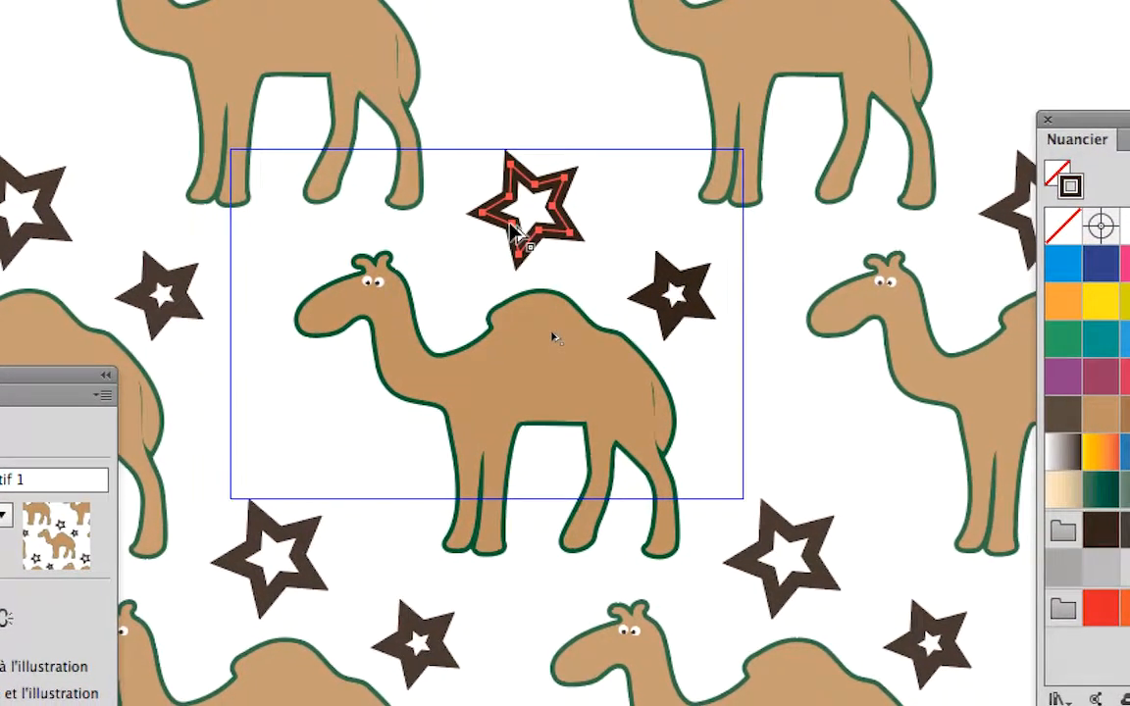
left_click_drag(517, 232, 322, 432)
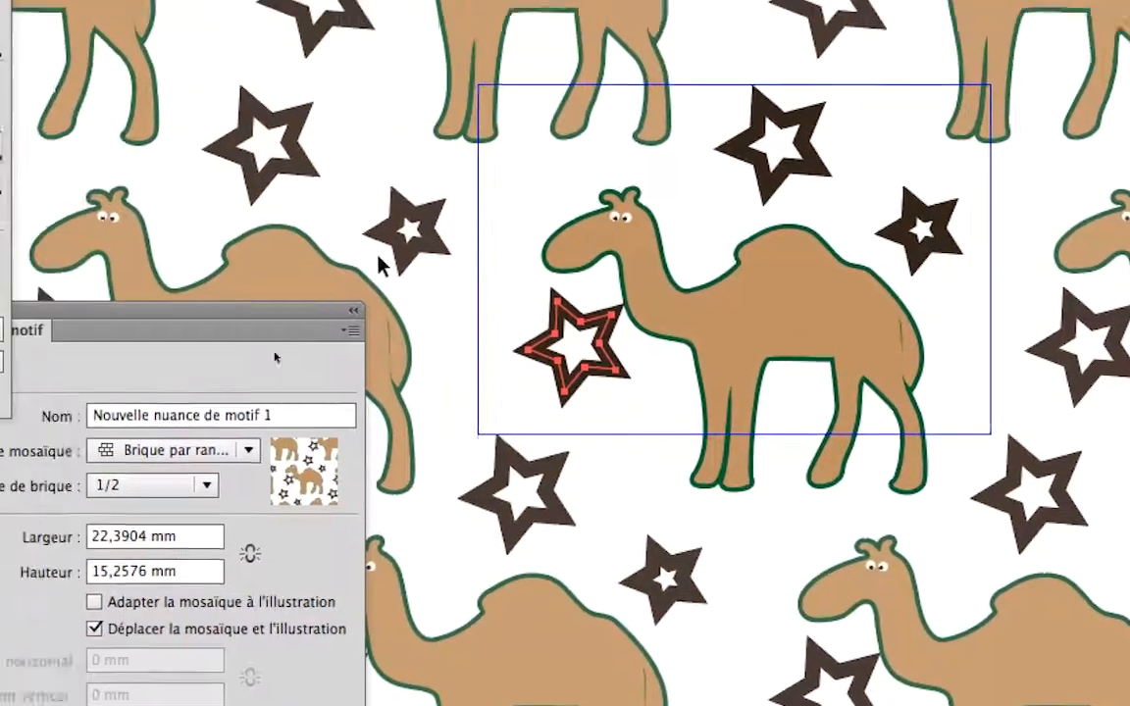
- Enlarge the star below the camel's head with Free Transform and move it onto the camel's hump
left_click(243, 170)
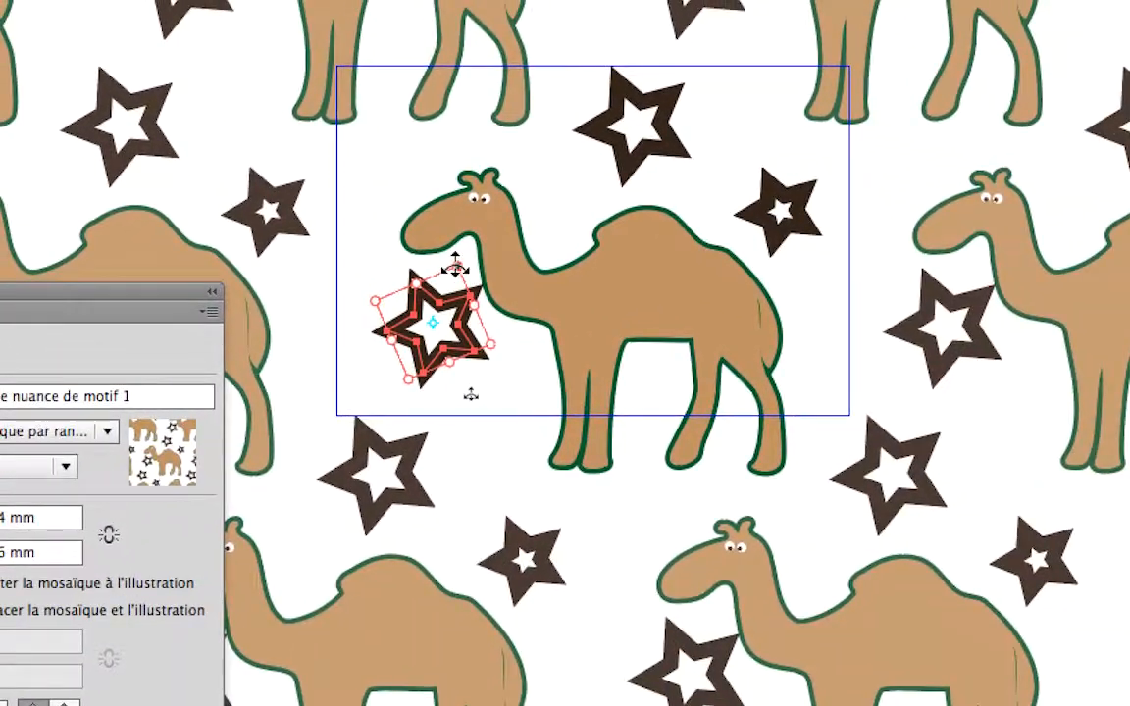
mouse_move(455, 265)
left_mouse_down()
mouse_move(467, 246)
mouse_move(466, 264)
left_mouse_up()
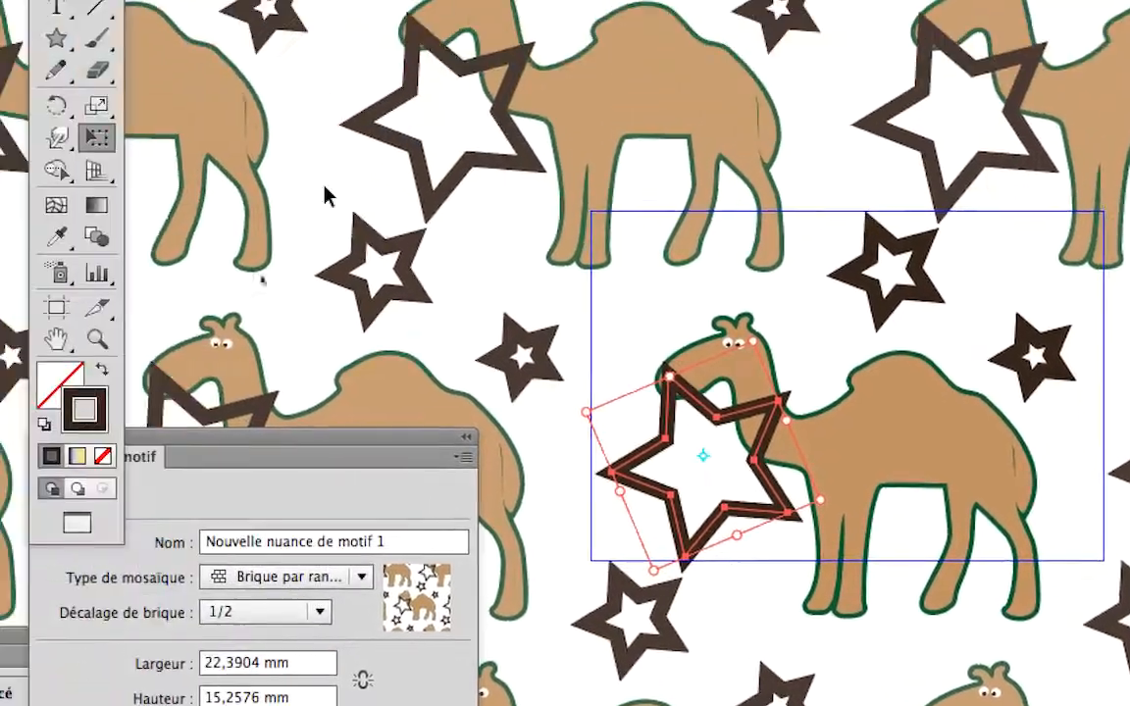
left_click(232, 94)
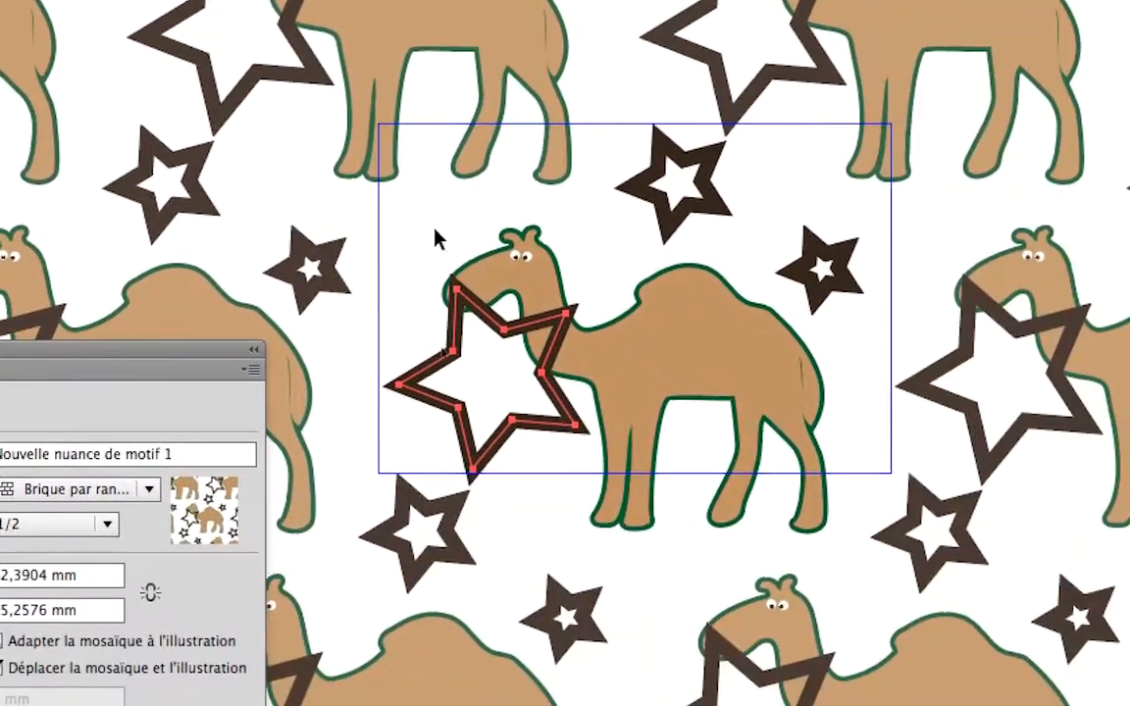
left_click(434, 231)
left_click_drag(462, 427, 516, 414)
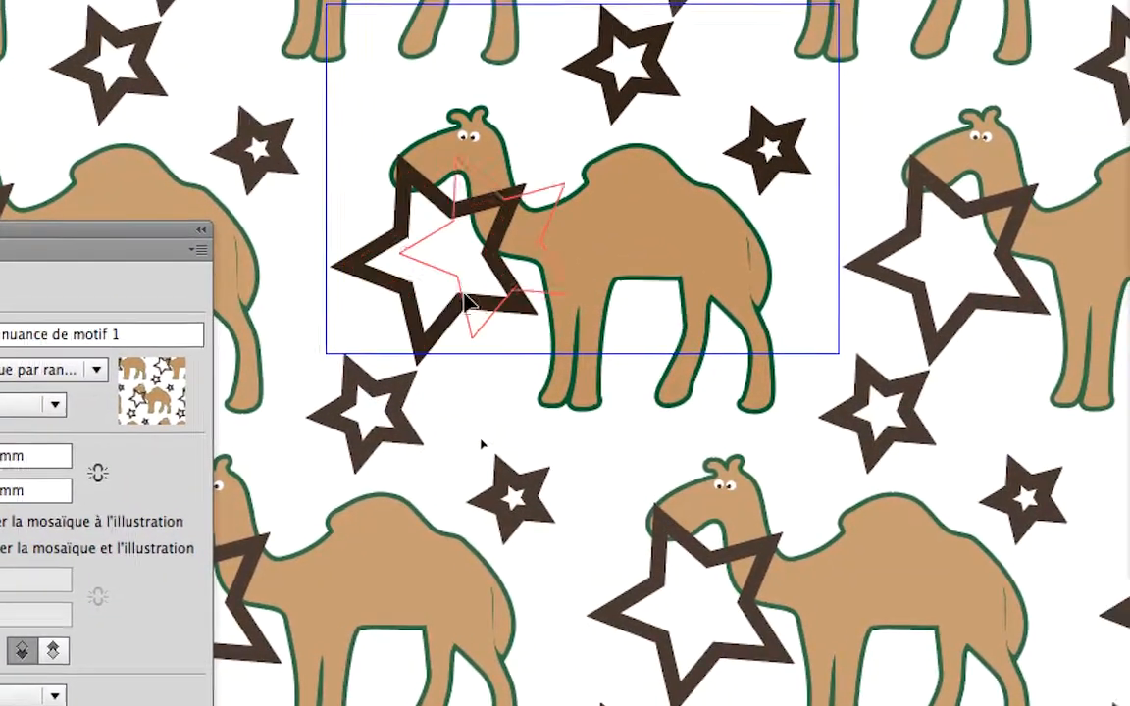
left_click_drag(469, 304, 524, 280)
- Move the upper star closer to the camel's head and the smallest star clear of the large one, behind the rump
left_click(499, 117)
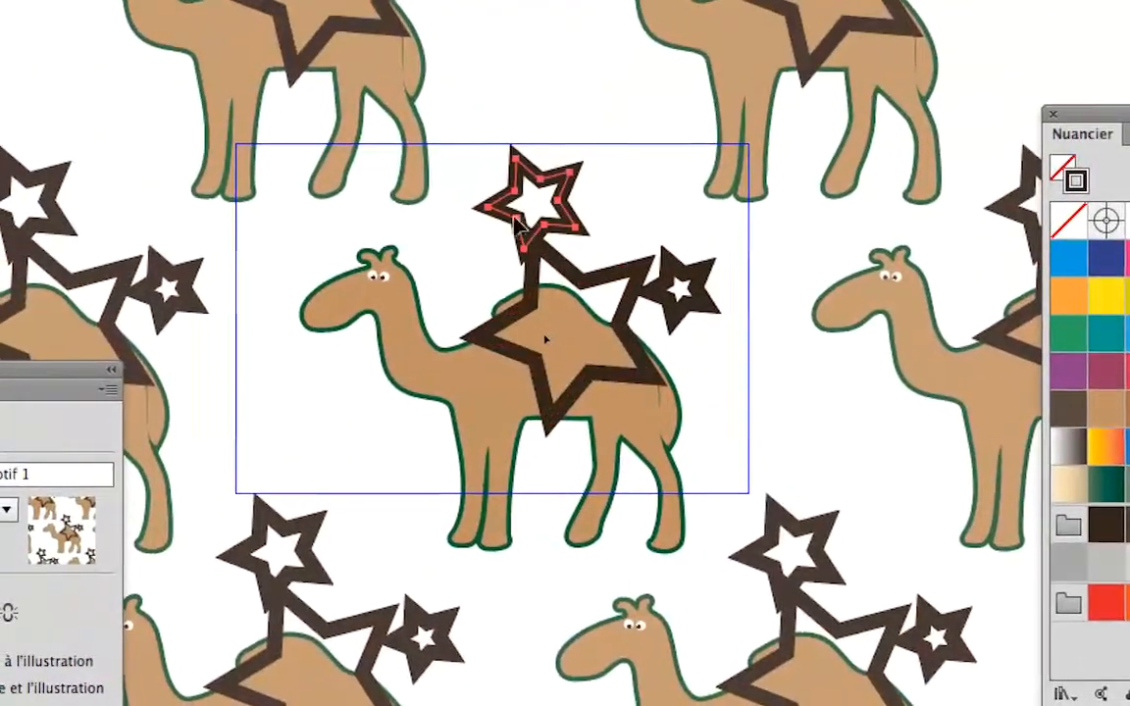
left_click_drag(515, 223, 453, 245)
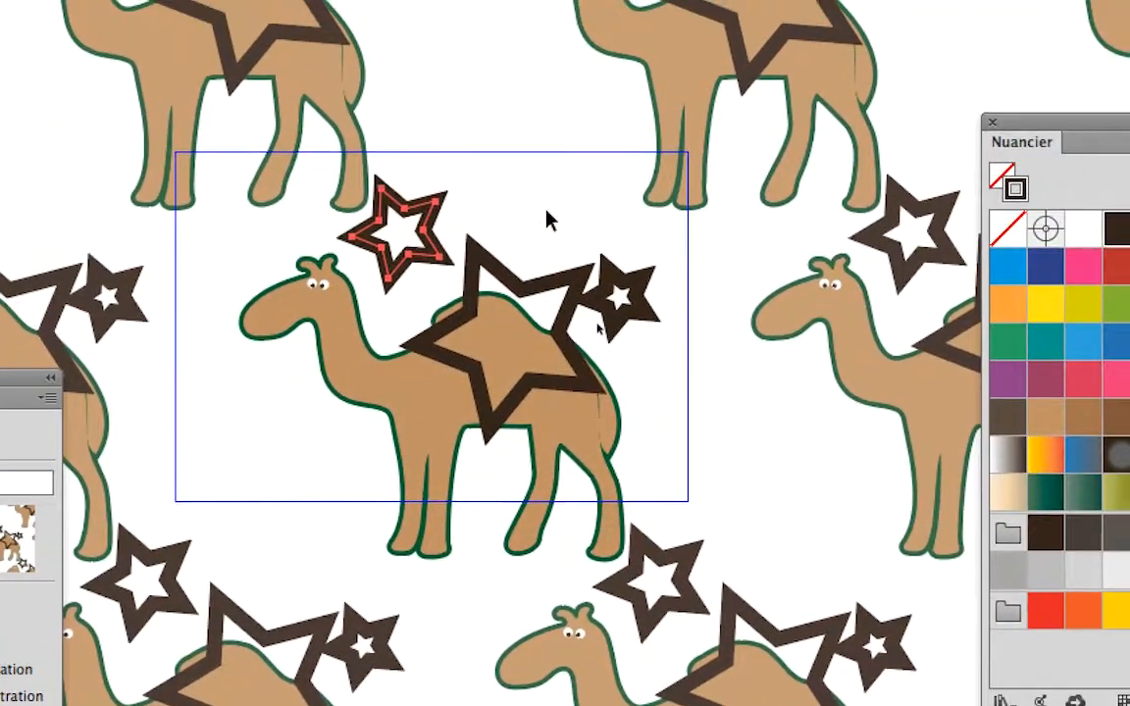
left_click(654, 209)
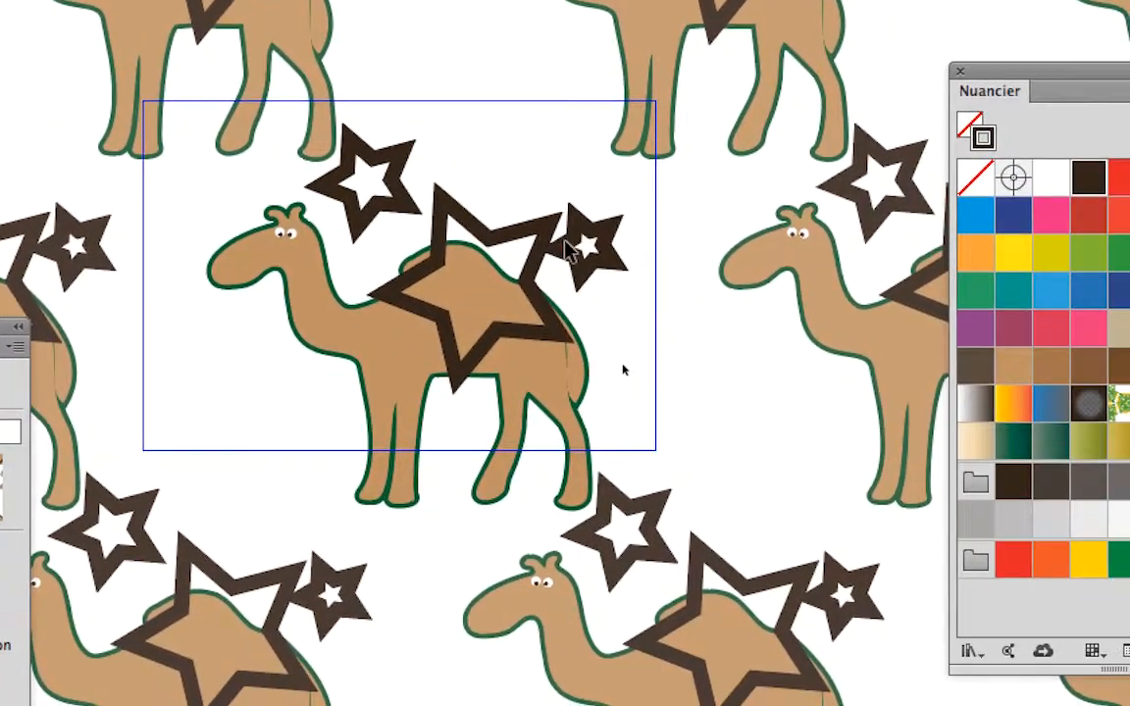
left_click(604, 285)
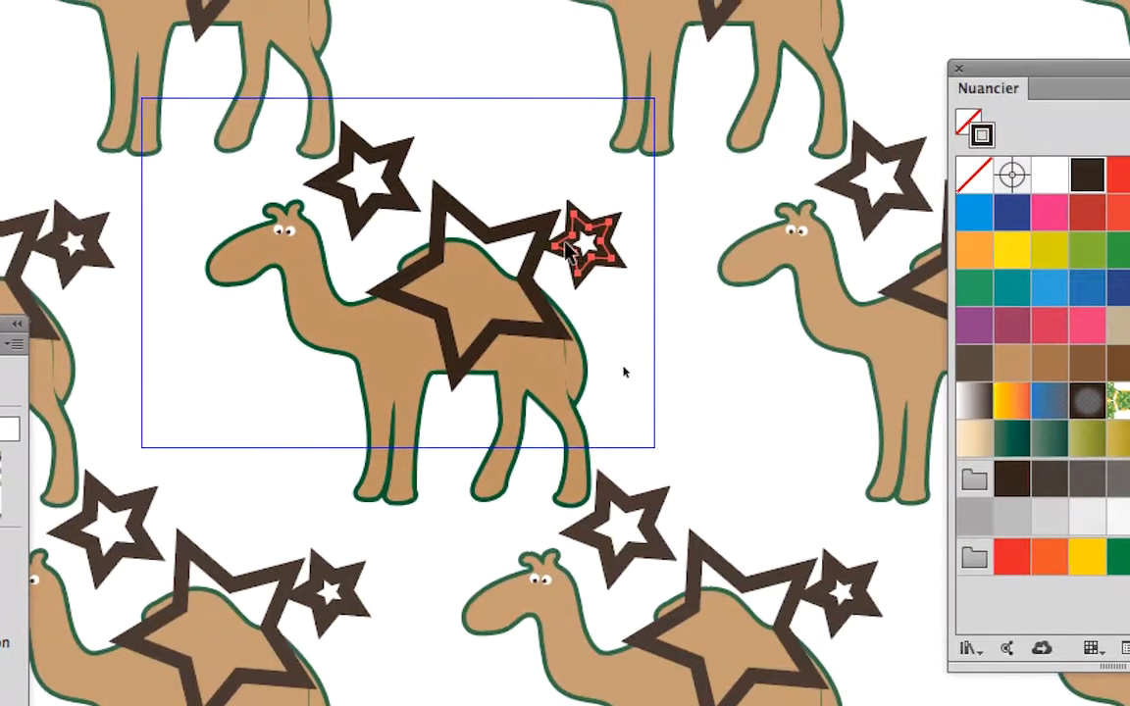
left_click_drag(565, 242, 593, 264)
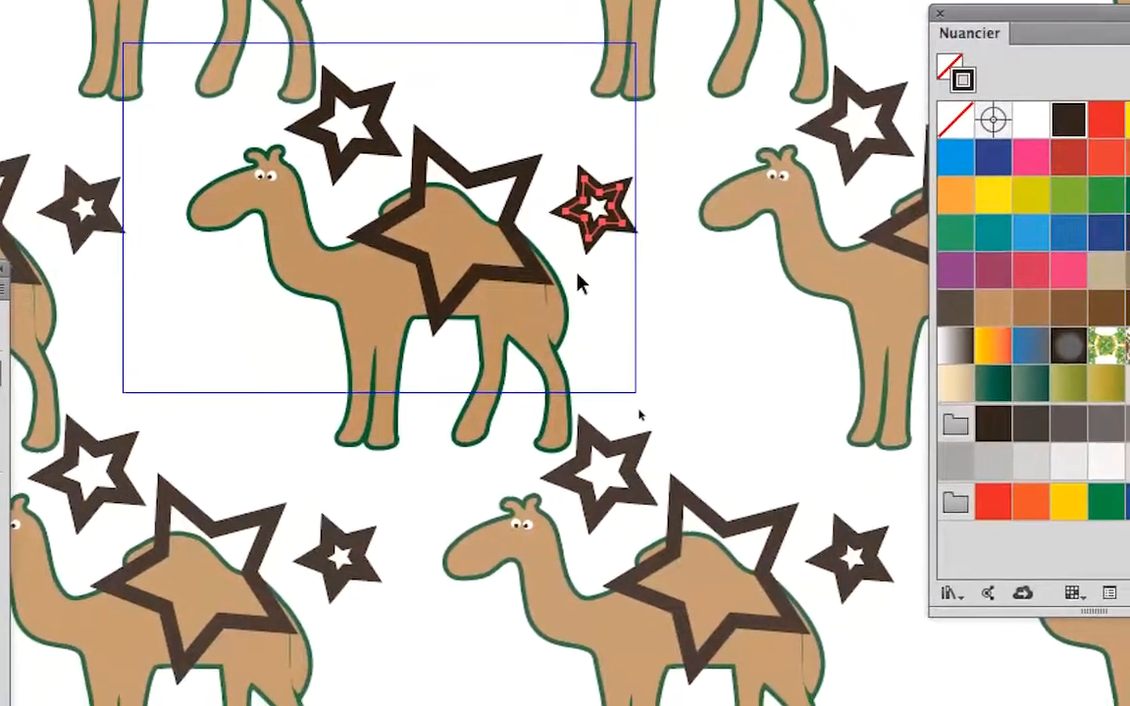
left_click(576, 280)
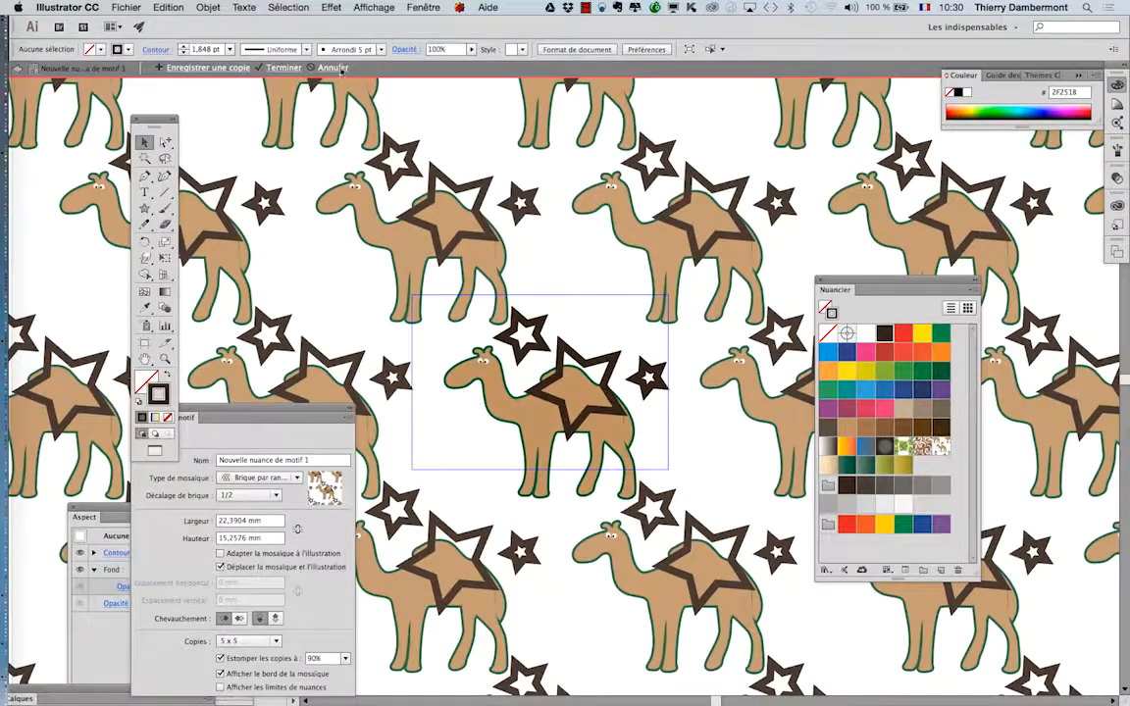
- Display the layers list, expand the pattern's layer to list its objects, and enlarge the list enough to read the full names
left_click(422, 7)
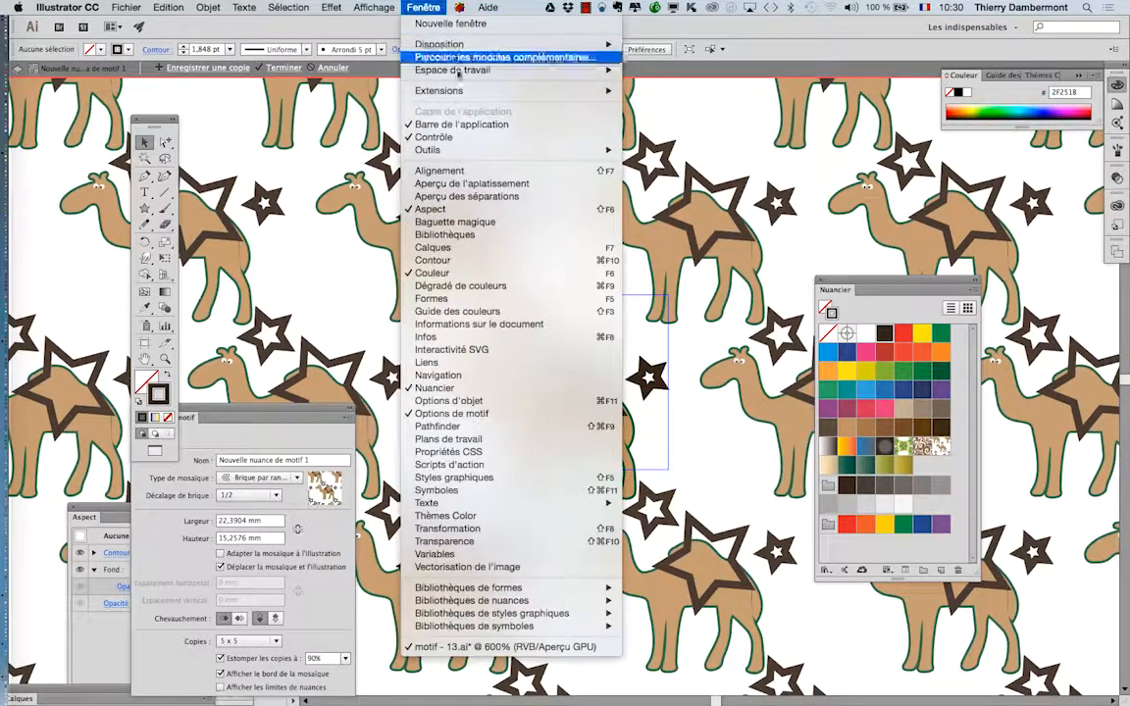
left_click(461, 247)
left_click_drag(119, 247, 737, 138)
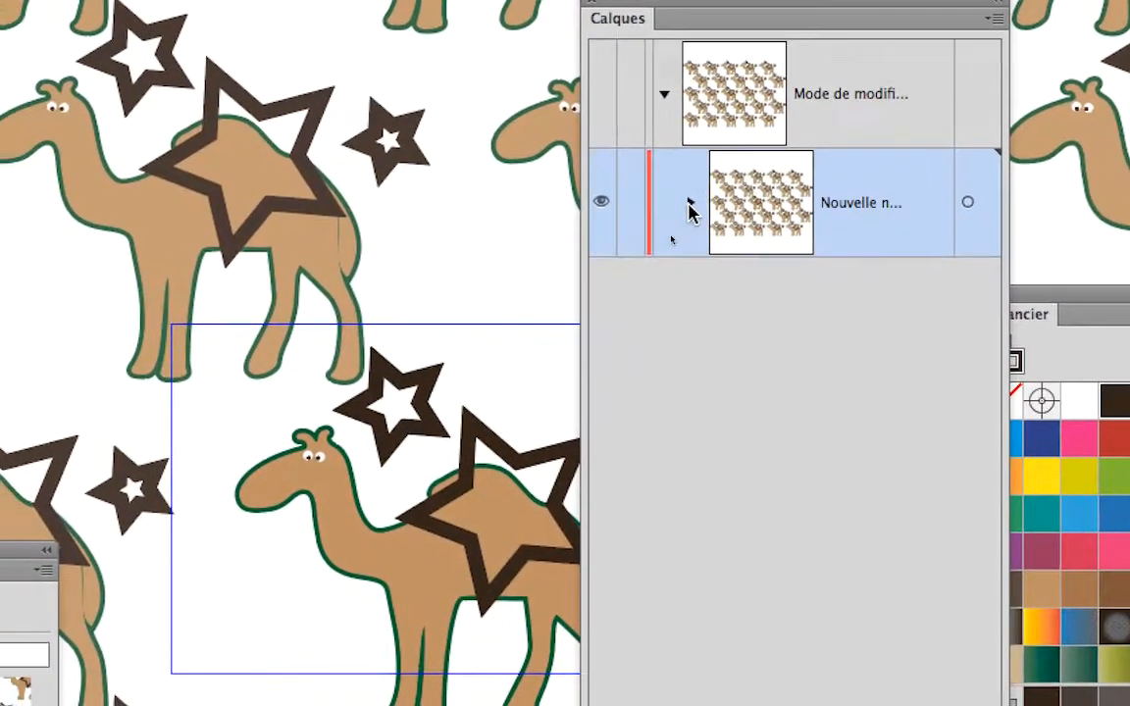
left_click(610, 331)
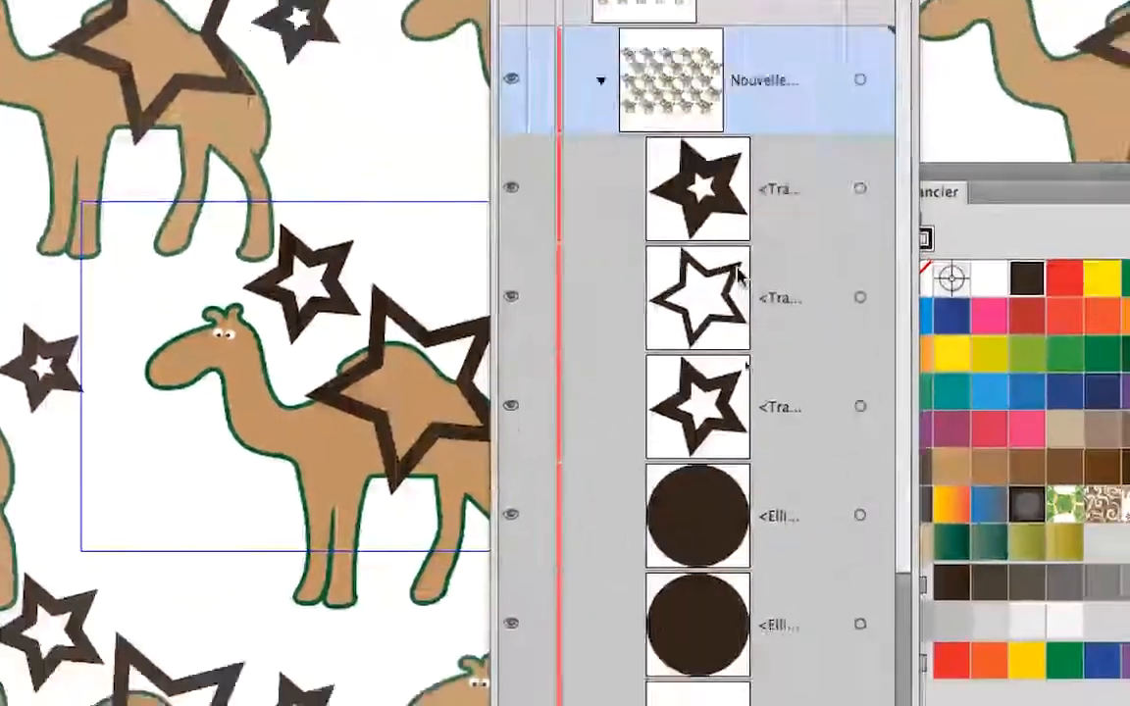
scroll(850, 518, "down", 2)
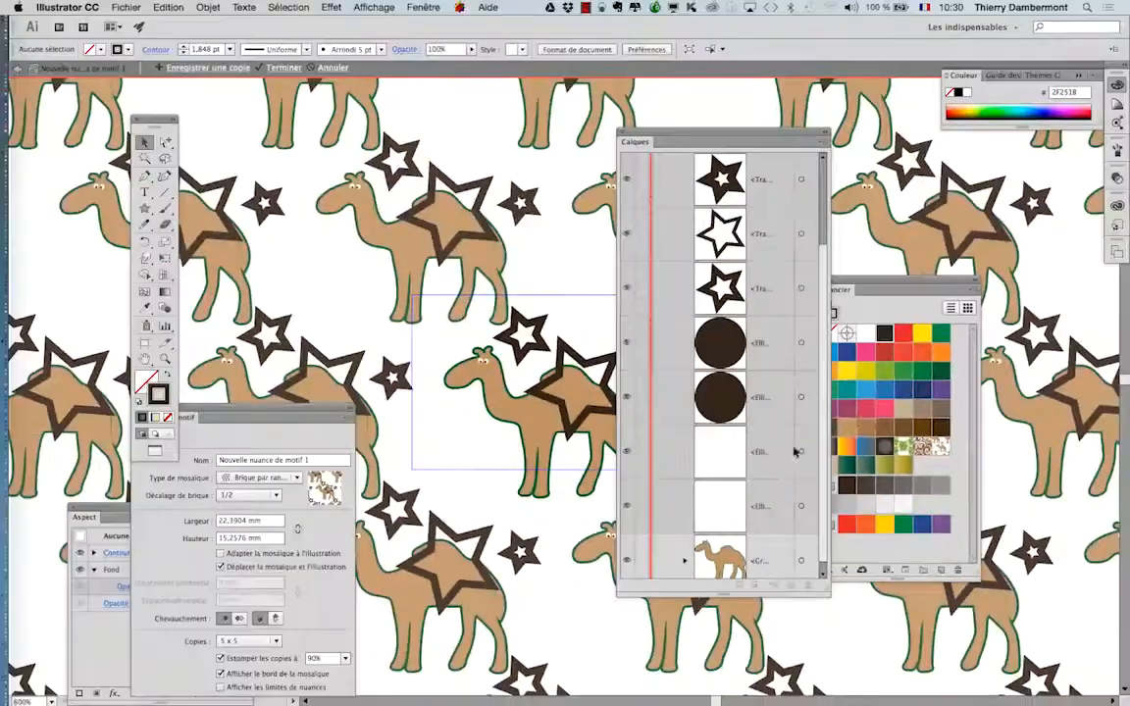
left_click_drag(799, 145, 825, 98)
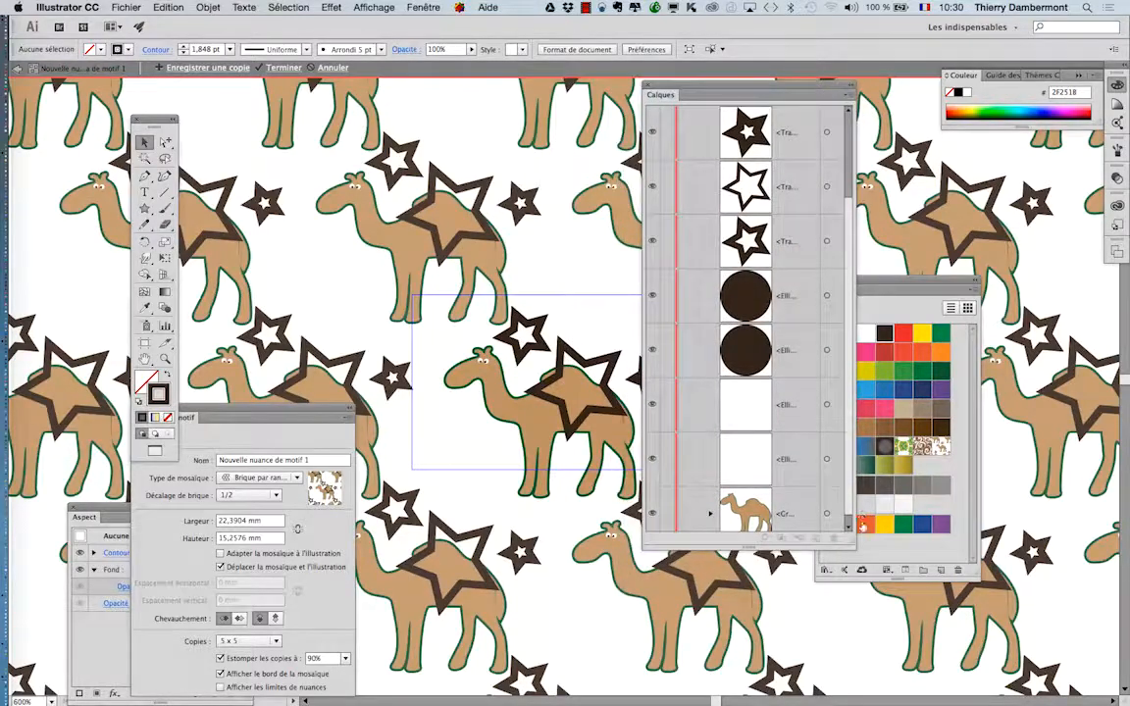
left_click_drag(851, 539, 865, 553)
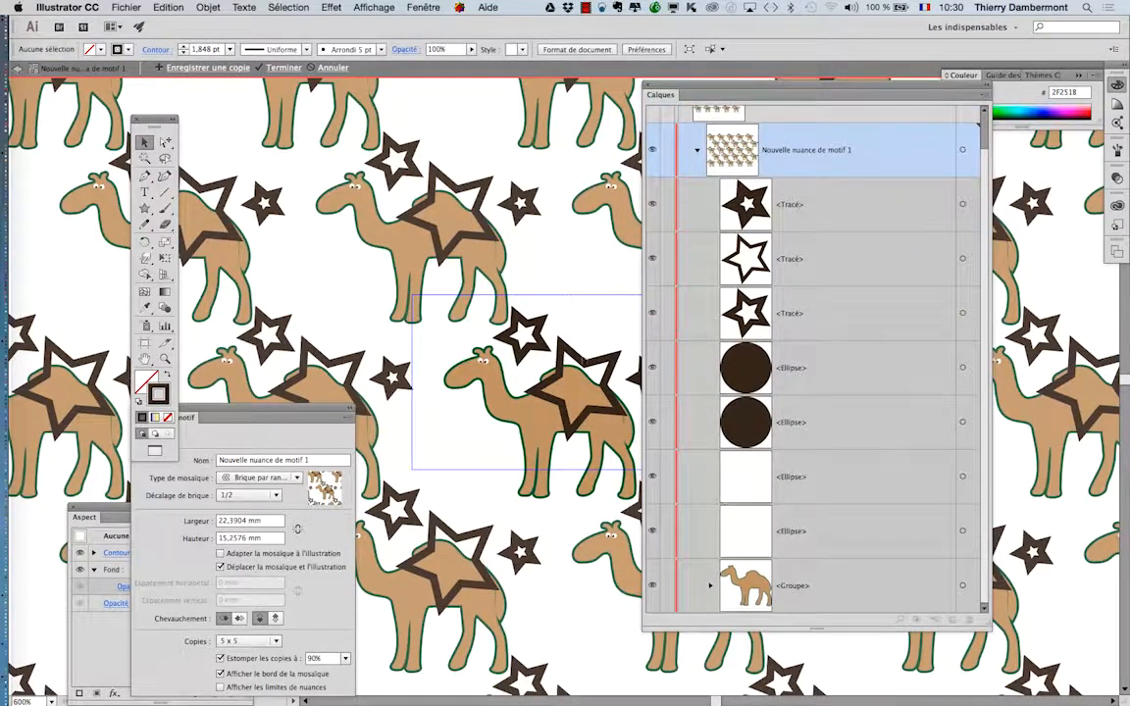
- Select the large star on the camel's hump and move its path below the camel group in the stacking order
left_click(591, 365)
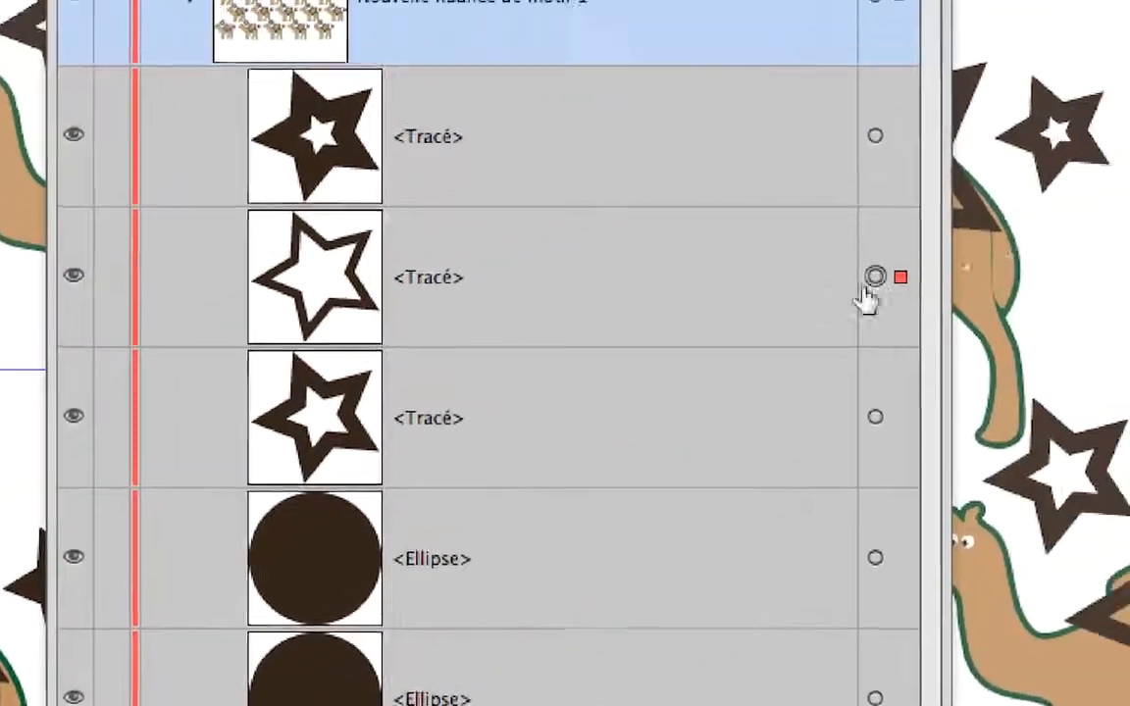
left_click(643, 285)
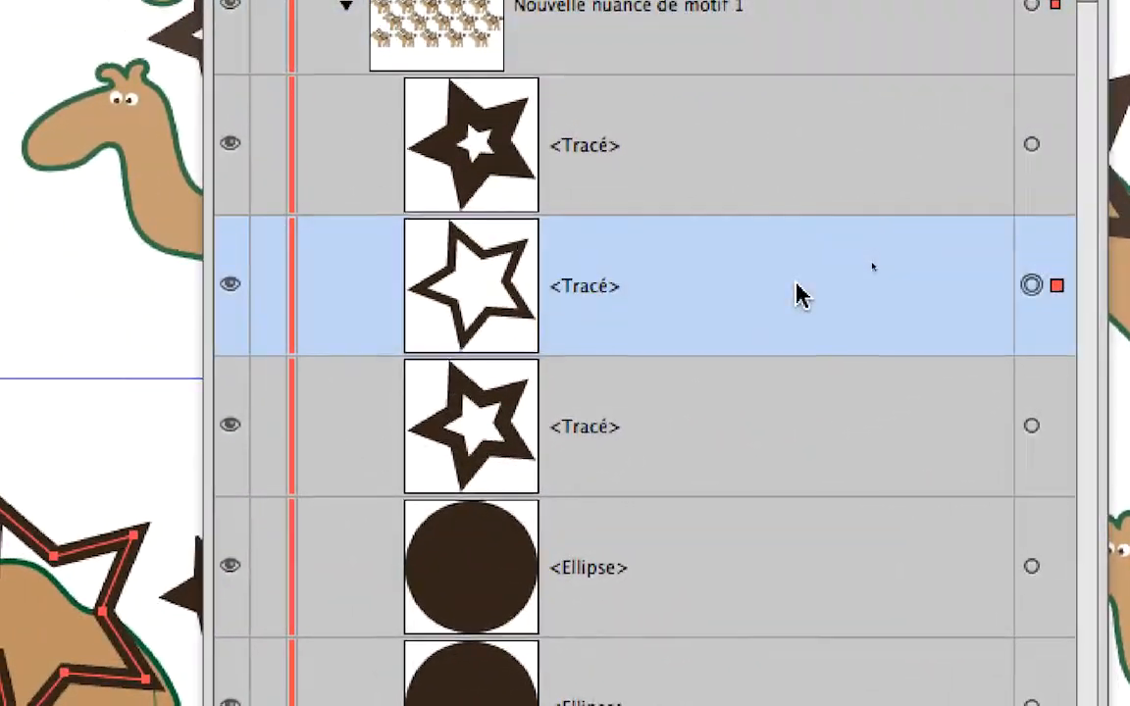
left_click_drag(797, 294, 798, 618)
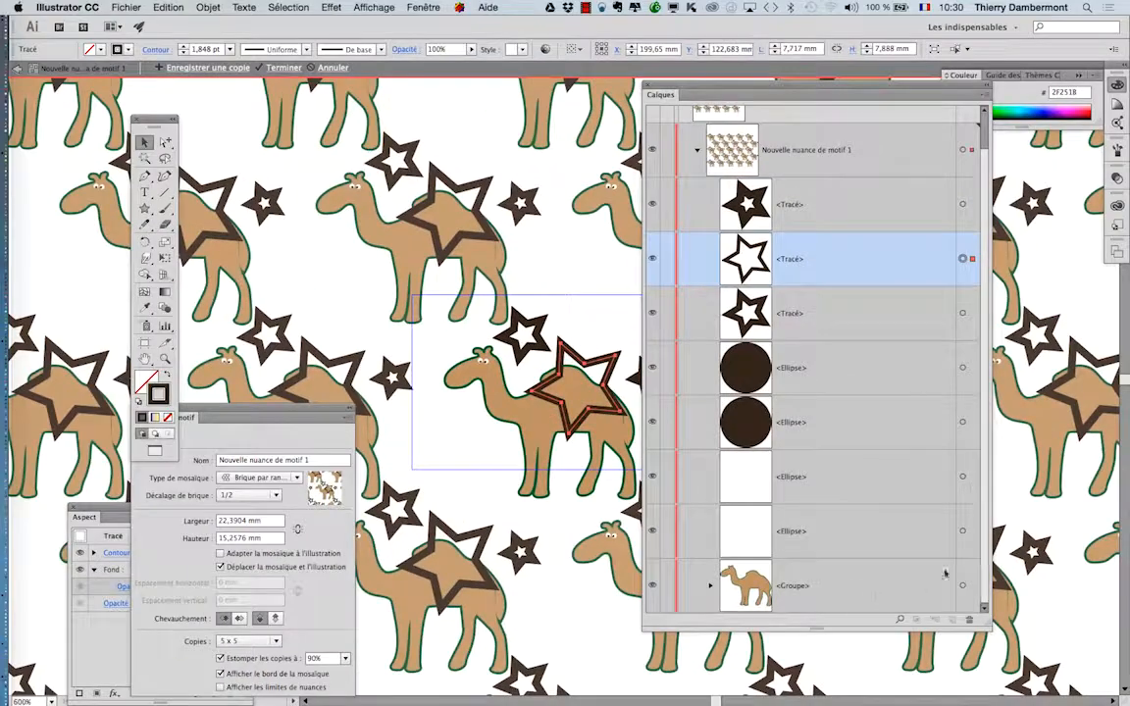
left_click_drag(793, 281, 771, 606)
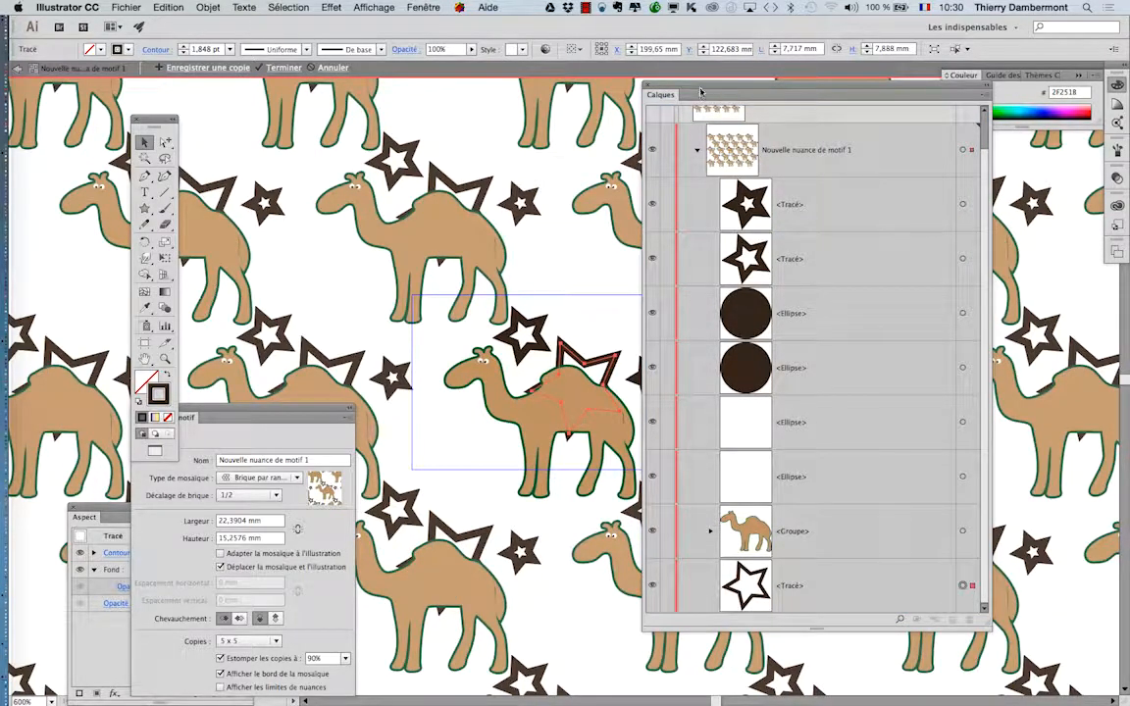
- Move the large star up above the camel's hump and rotate it with Free Transform so one point faces straight up
left_click_drag(700, 92, 822, 113)
scroll(600, 345, "up", 1)
left_click_drag(607, 368, 623, 308)
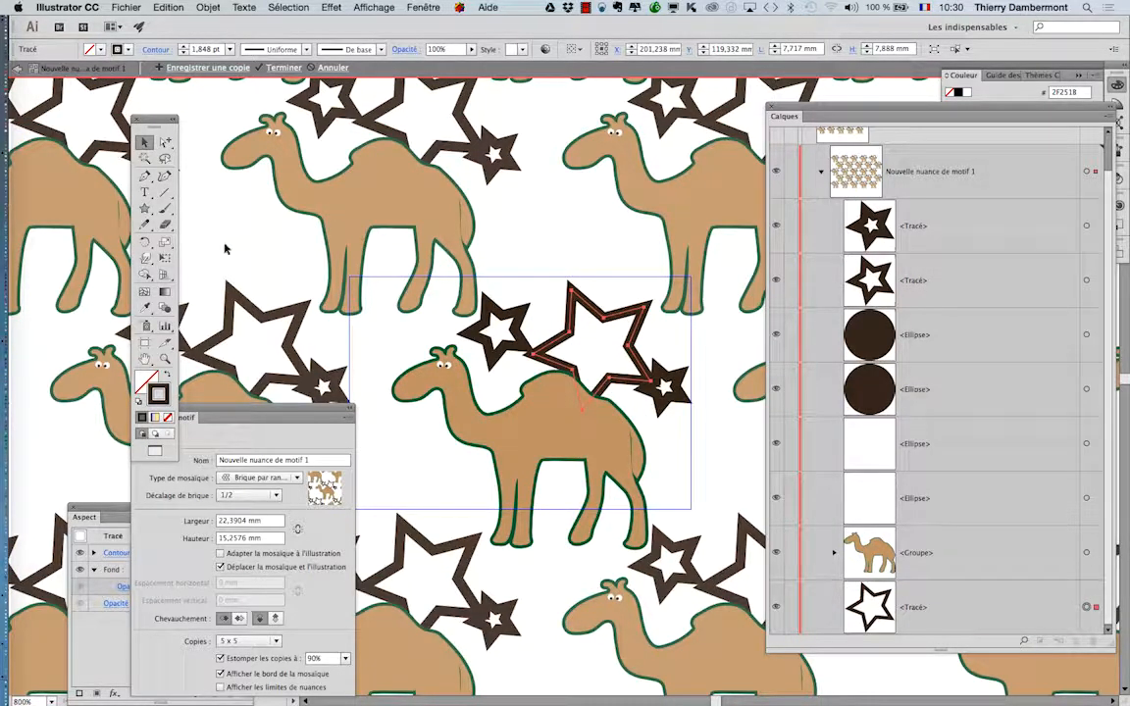
left_click(164, 257)
left_click_drag(549, 266, 497, 297)
- Move the smallest star down behind the hump, clear of the large star, and the medium star down towards the camel's neck
left_click(678, 403, "super")
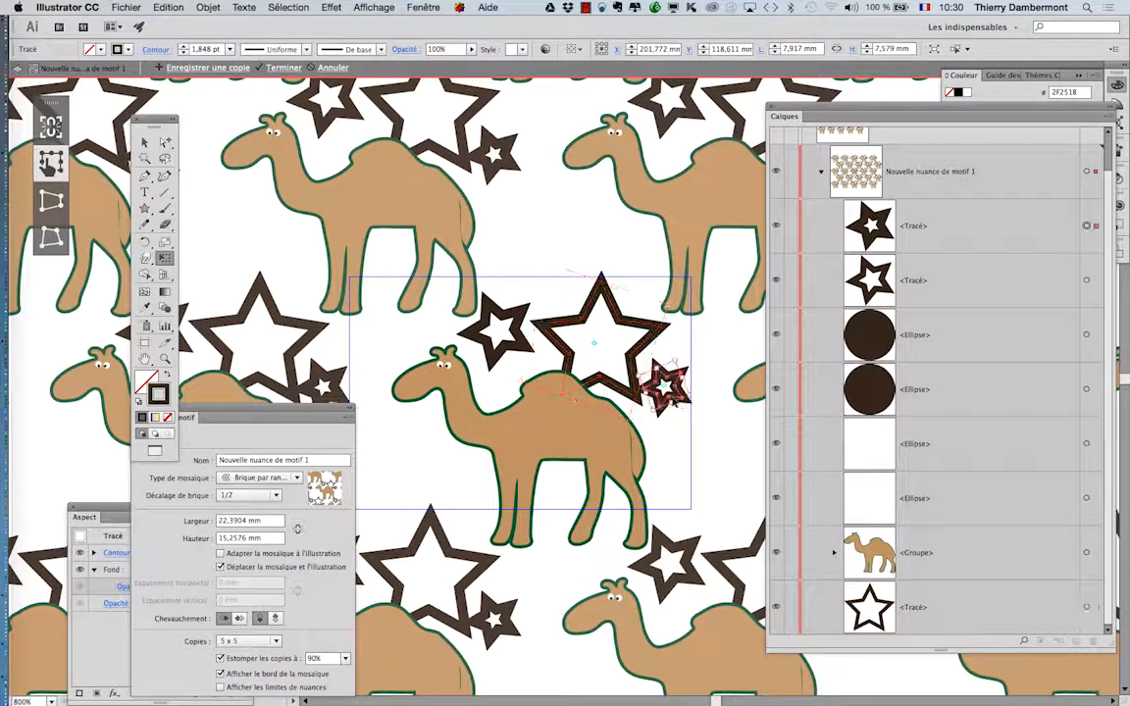
left_click_drag(669, 396, 677, 417)
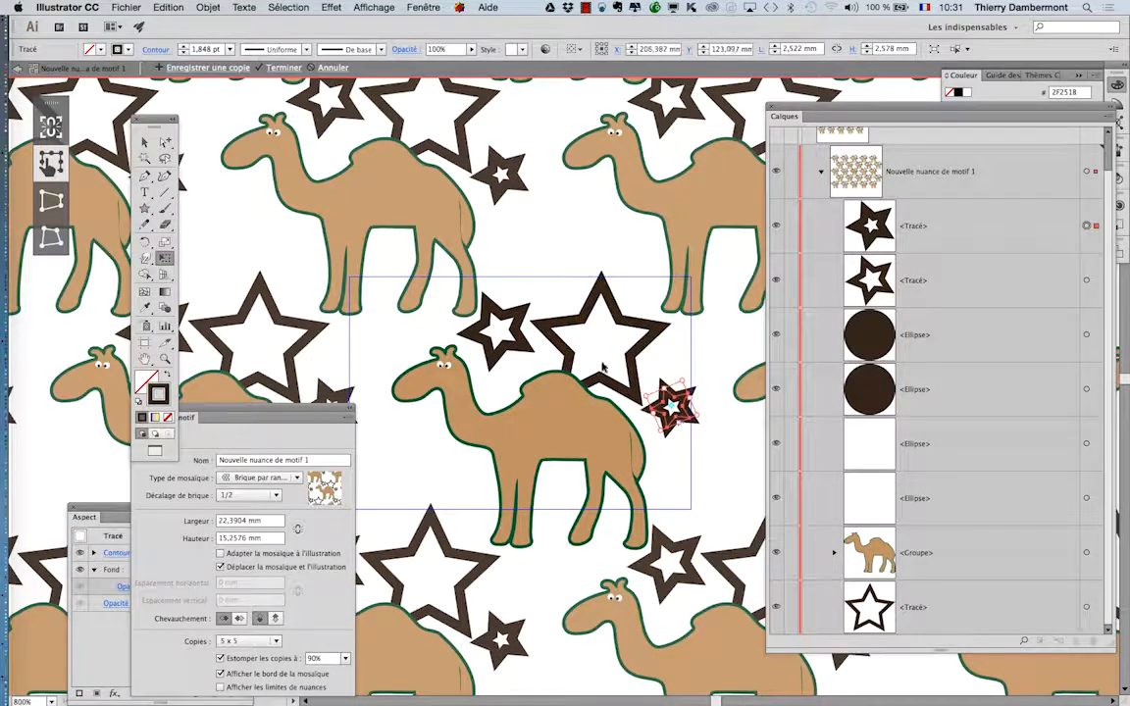
left_click(495, 324, "super")
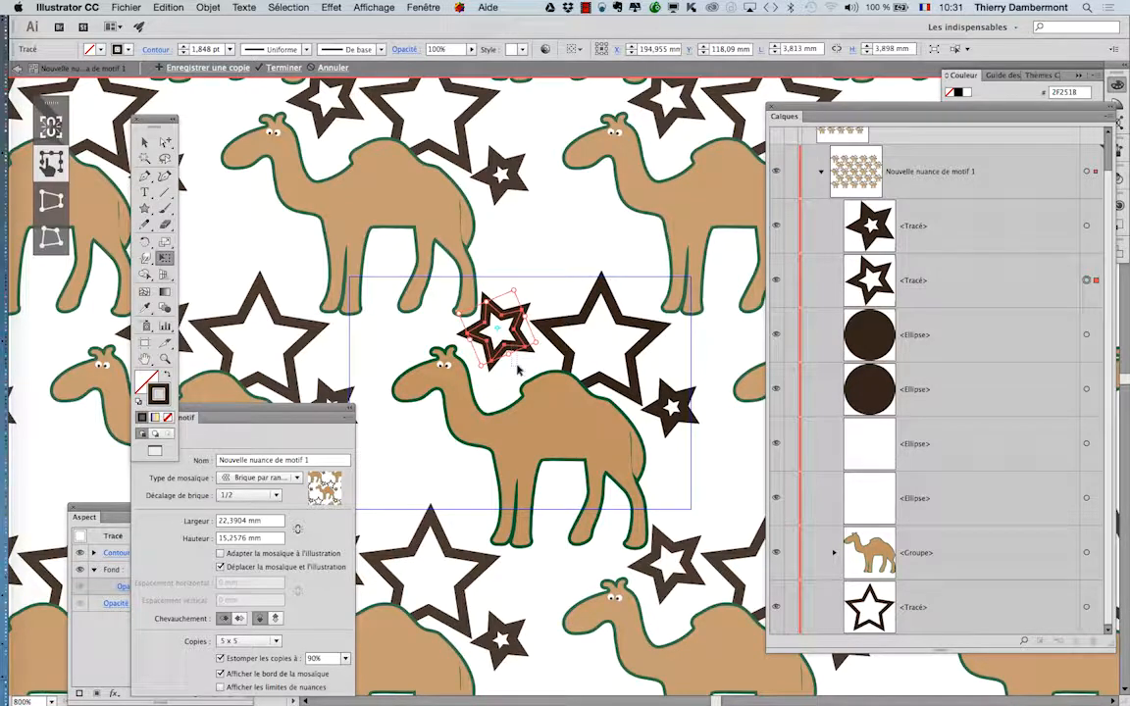
key("v")
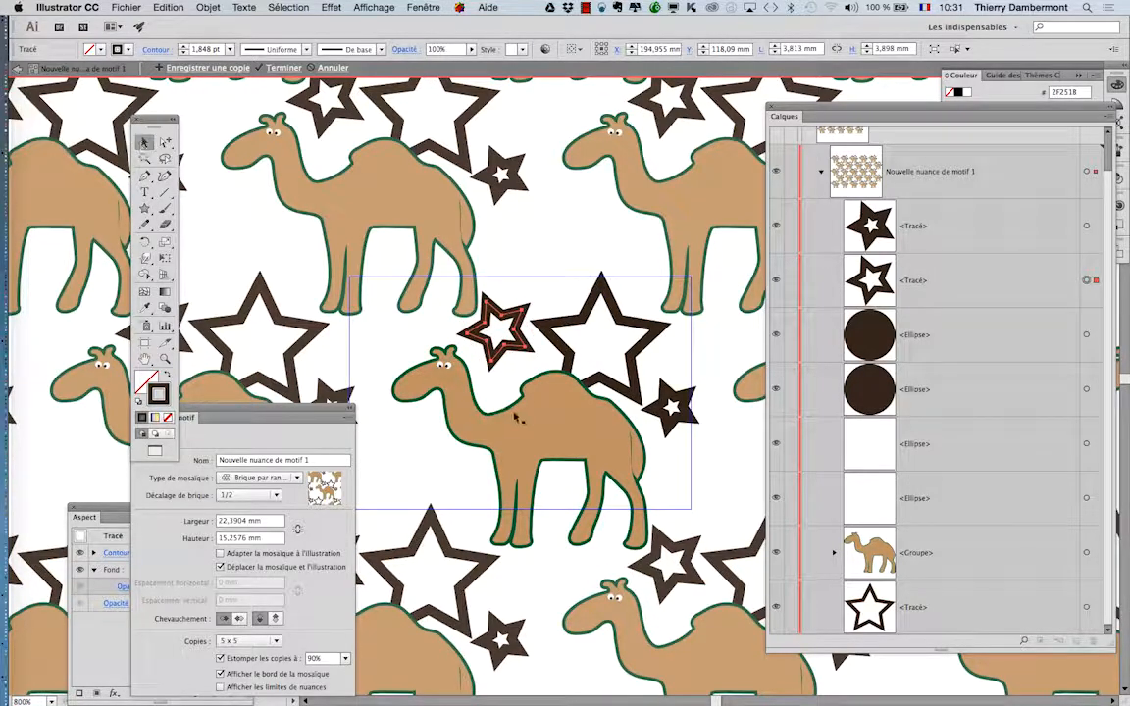
left_click_drag(513, 348, 515, 368)
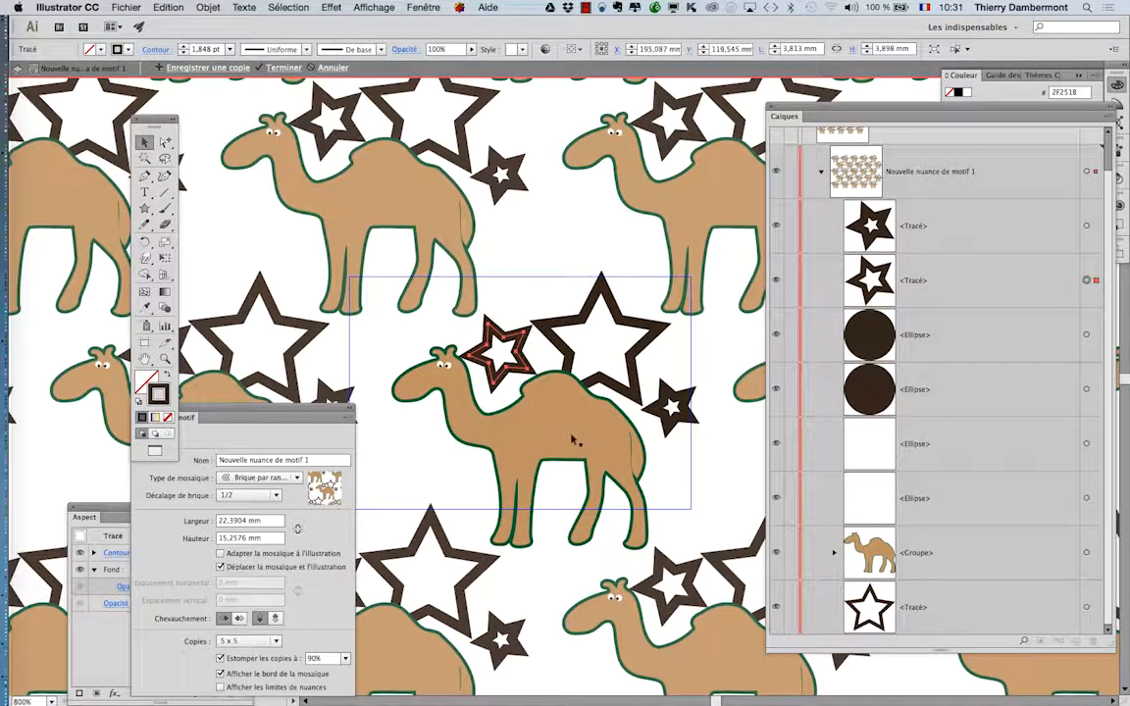
- Exit pattern editing mode with the changes kept and view the circle and other shapes filled with the swatch
scroll(573, 441, "down", 2)
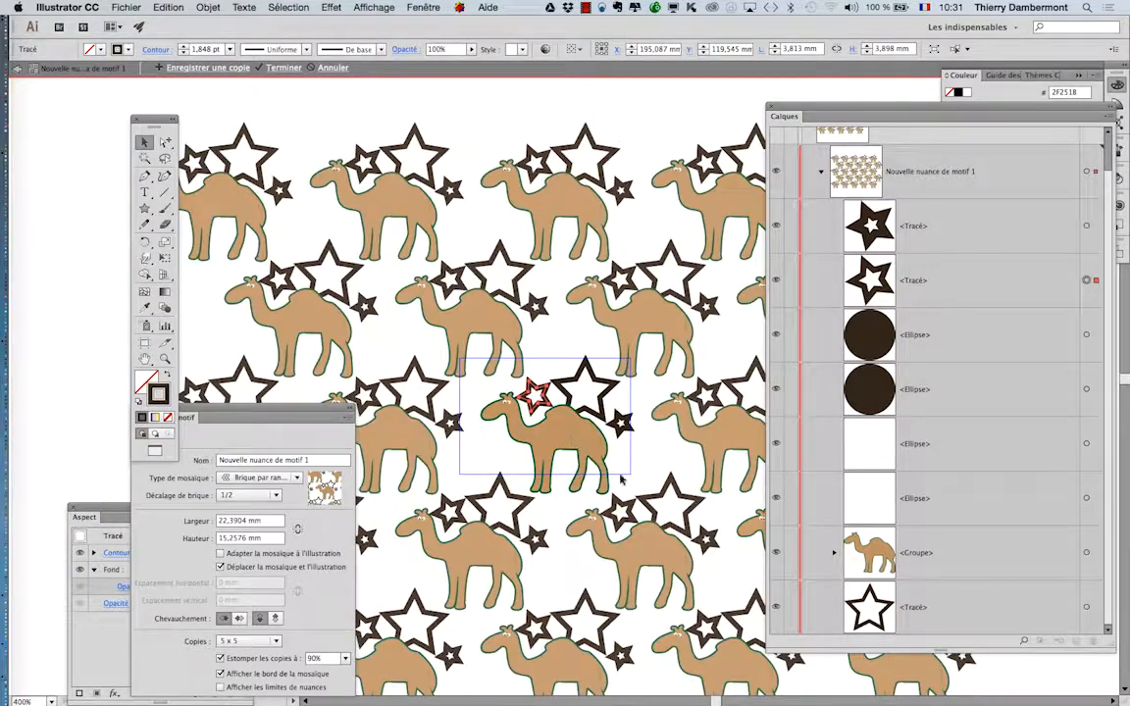
left_click(18, 72)
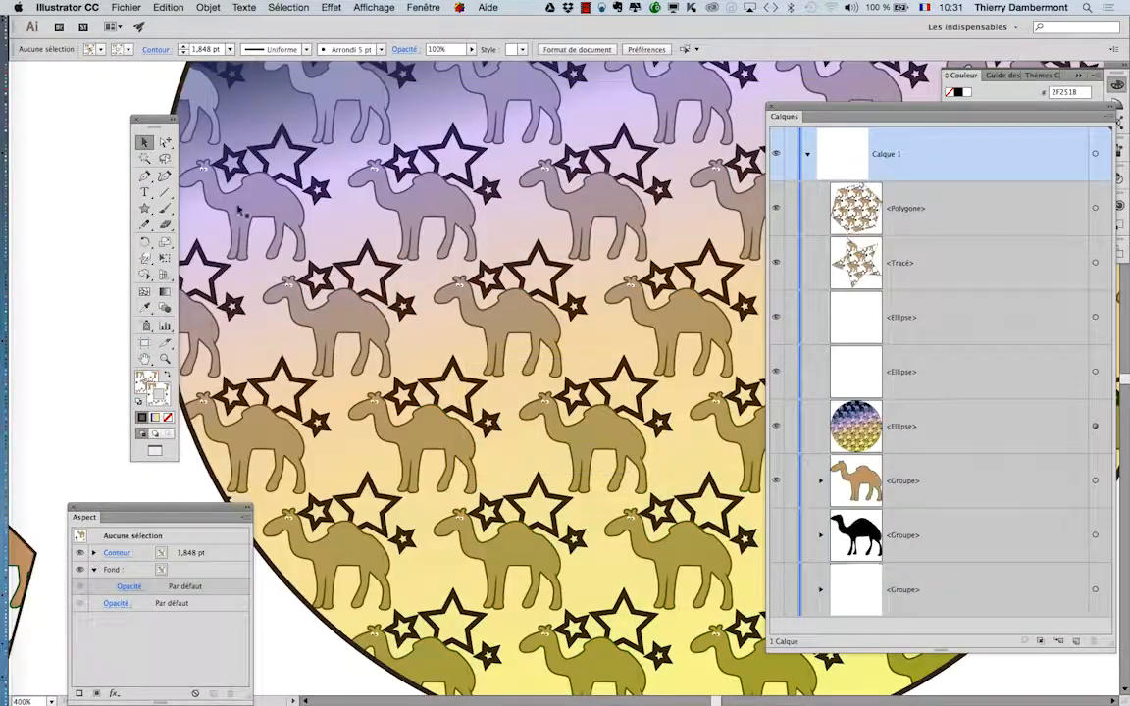
scroll(632, 453, "down", 1)
scroll(578, 430, "down", 5)
scroll(578, 430, "right", 4)
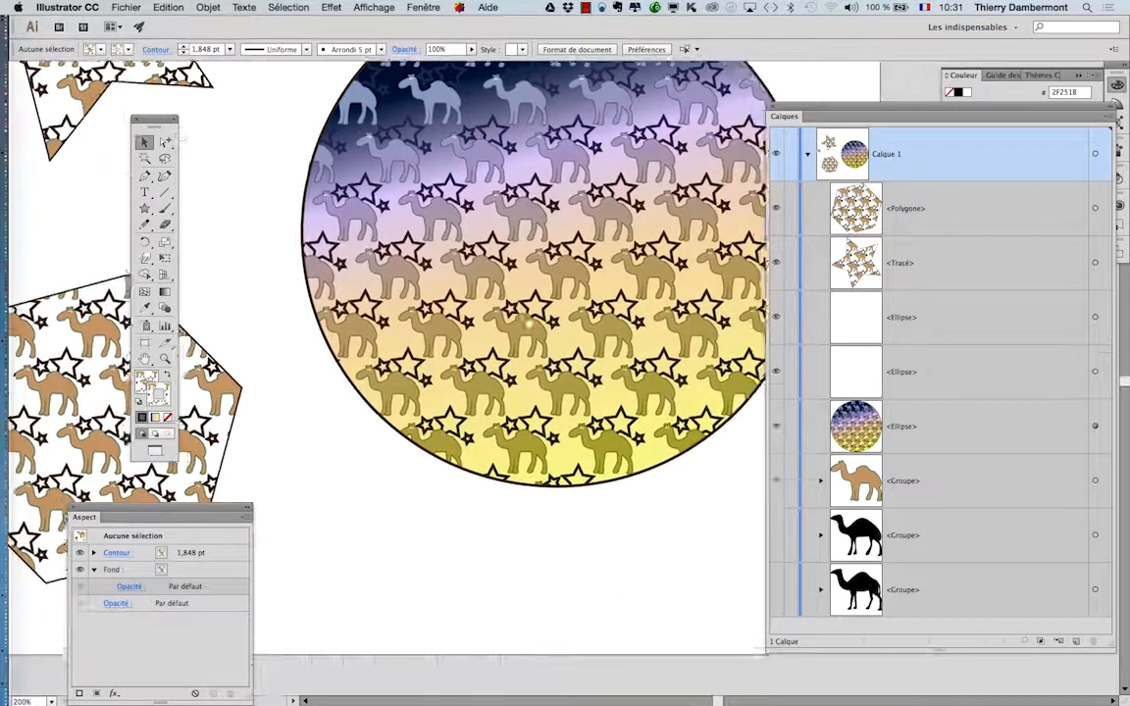